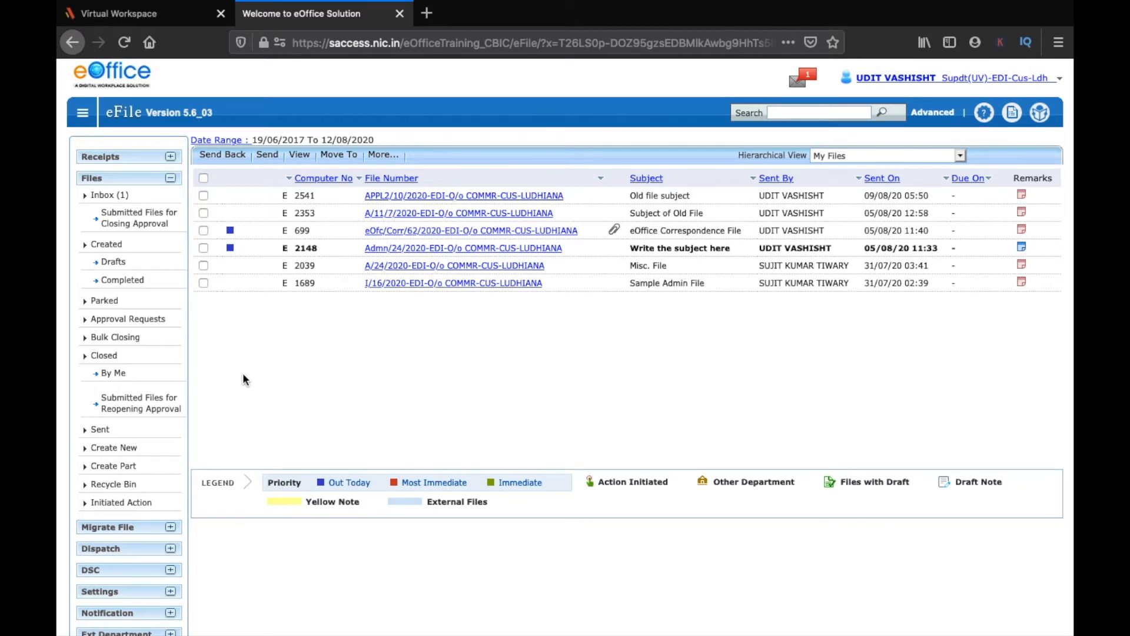
Start diarising a new receipt and upload the two-page Standing Order No. 06/2020 PDF.
{"action": "left_click", "coordinate": [137, 166]}
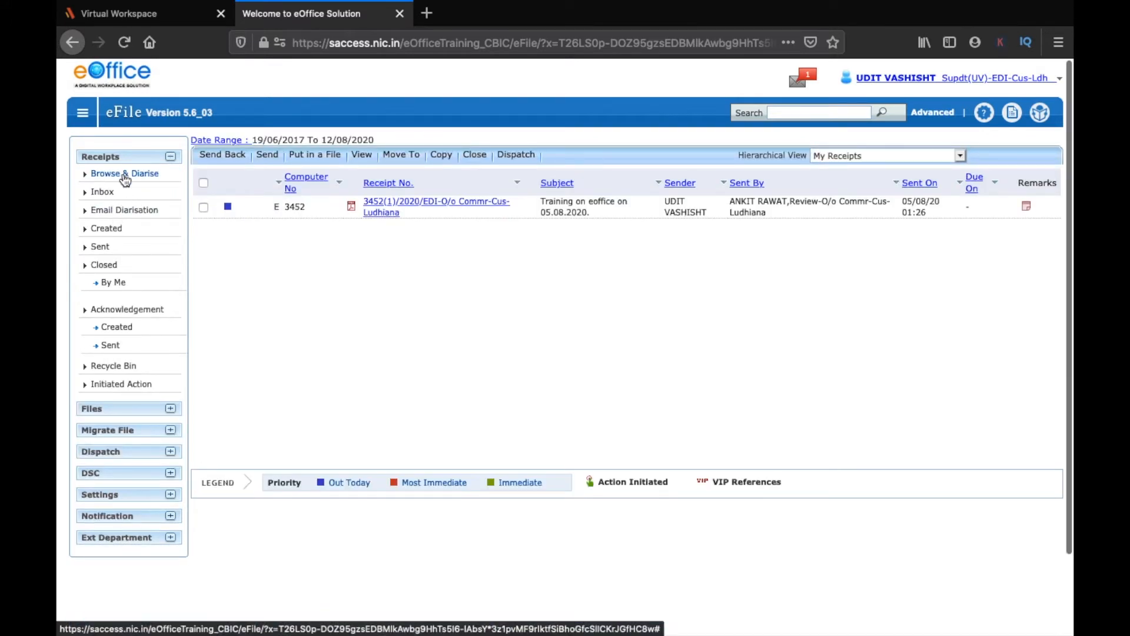
{"action": "left_click", "coordinate": [124, 174]}
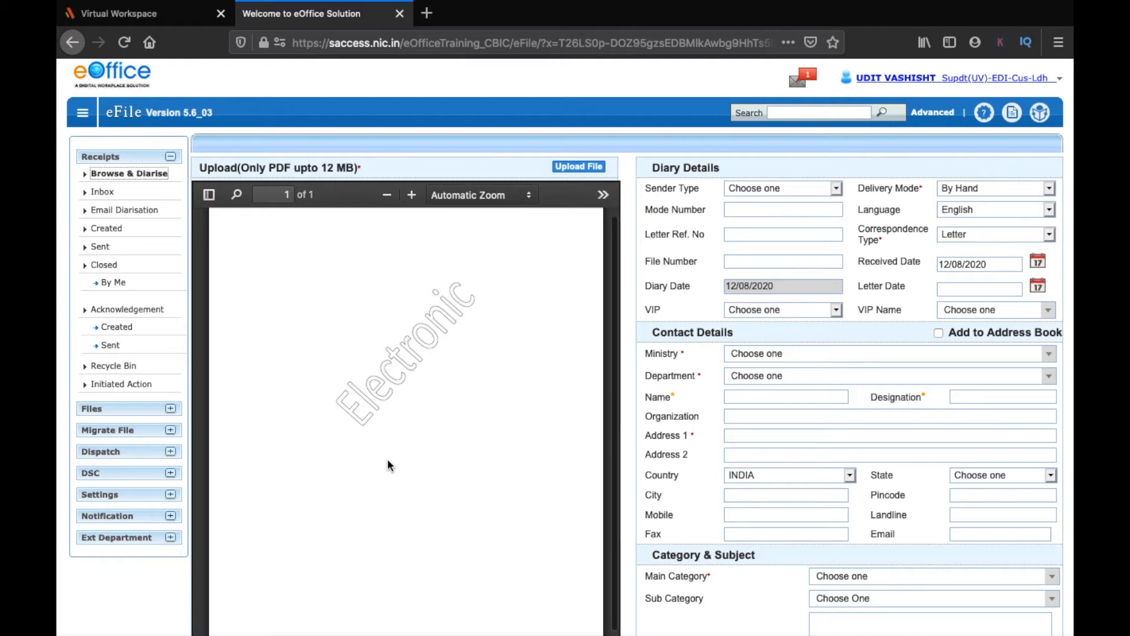
{"action": "scroll", "coordinate": [387, 459], "scroll_direction": "up", "scroll_amount": 1}
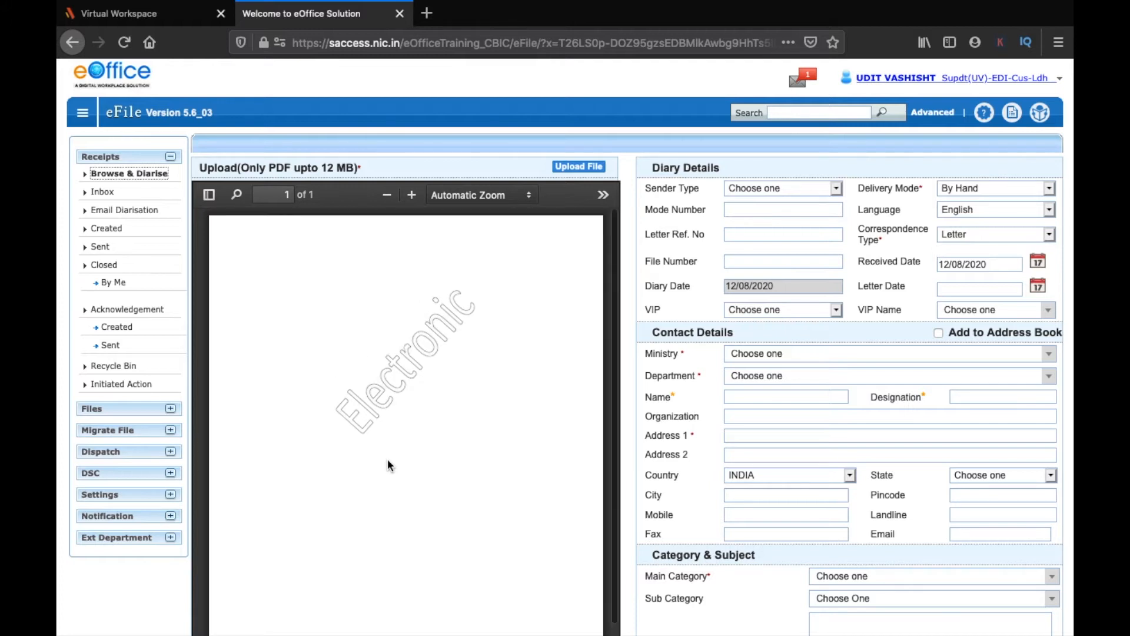
{"action": "left_click", "coordinate": [569, 169]}
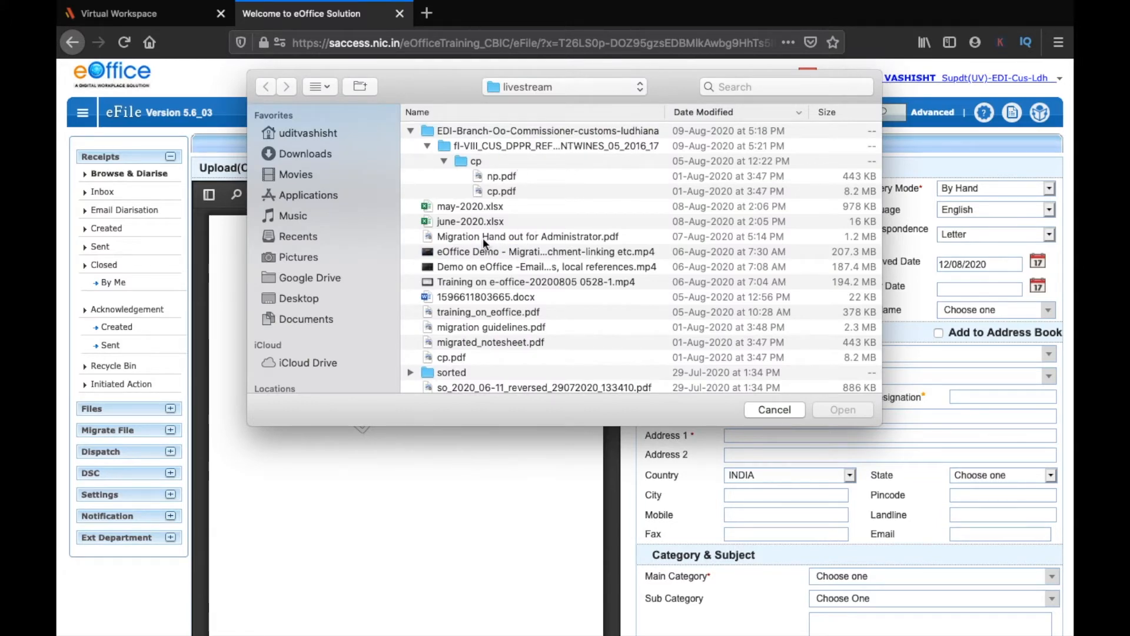
{"action": "scroll", "coordinate": [482, 238], "scroll_direction": "down", "scroll_amount": 5}
{"action": "double_click", "coordinate": [496, 382]}
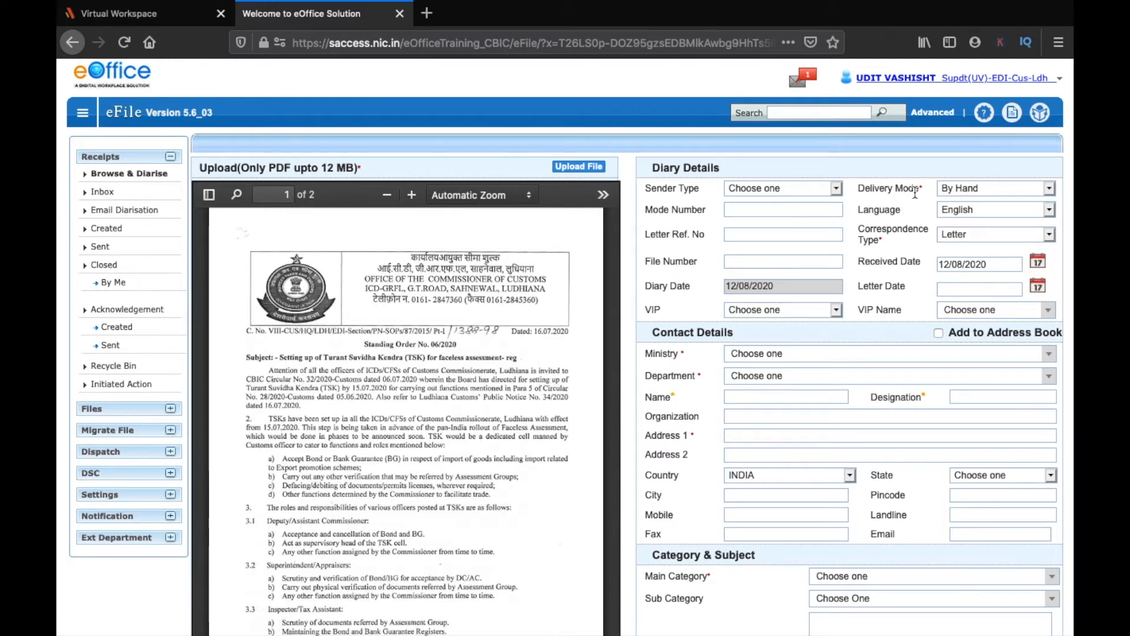
Review the diary form's mandatory fields, including the available delivery modes and correspondence types, keeping By Hand and Letter.
{"action": "left_click", "coordinate": [948, 188]}
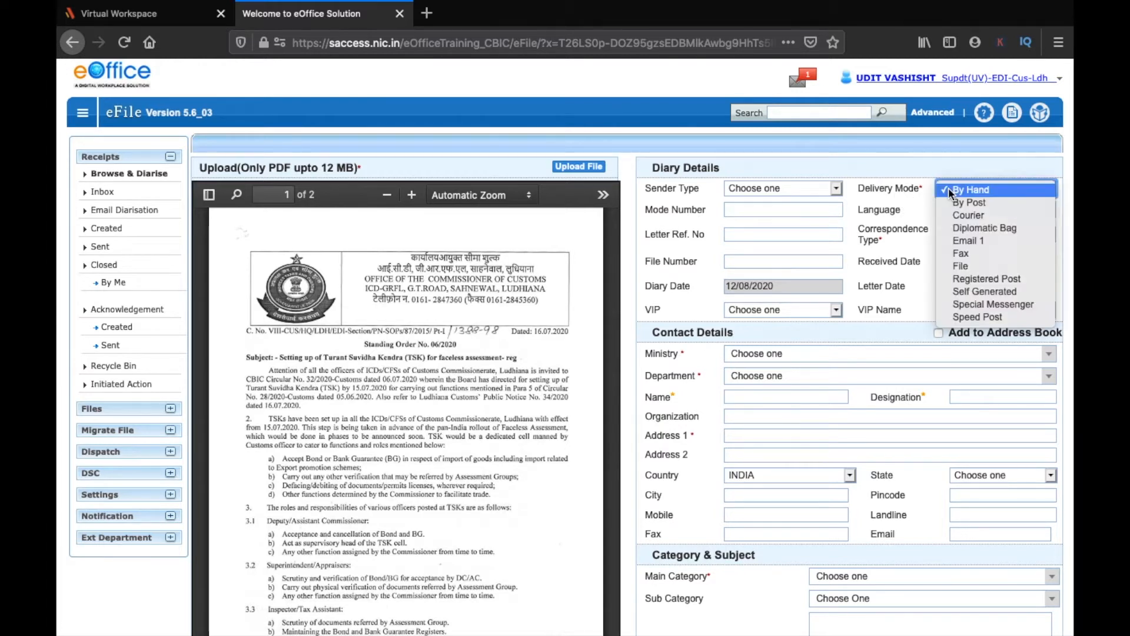
{"action": "left_click", "coordinate": [854, 308]}
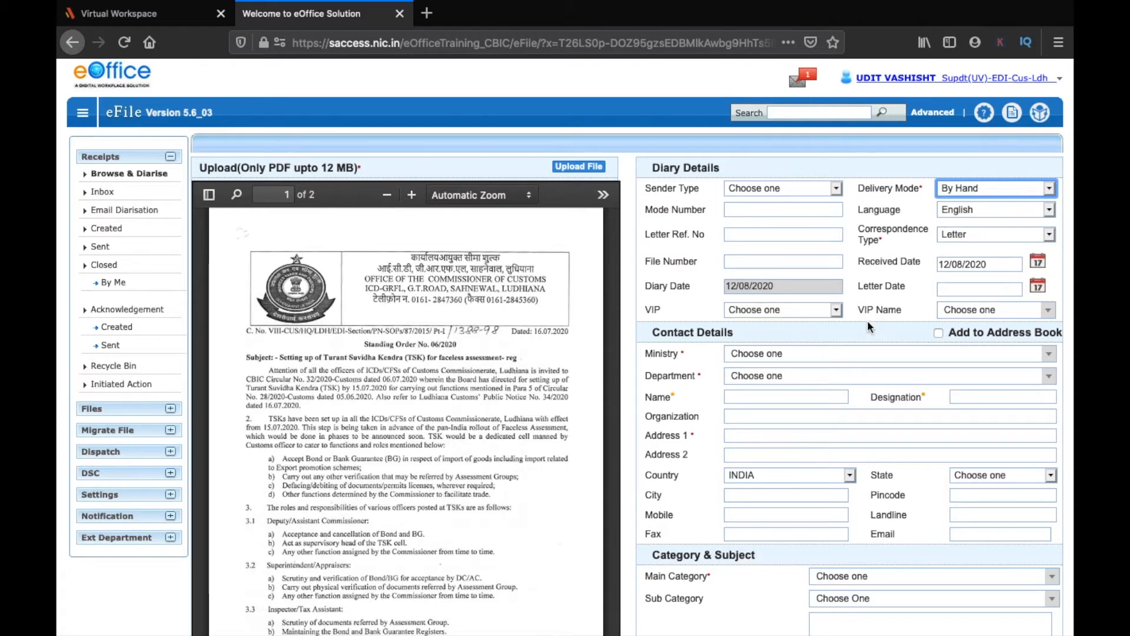
{"action": "scroll", "coordinate": [878, 361], "scroll_direction": "down", "scroll_amount": 2}
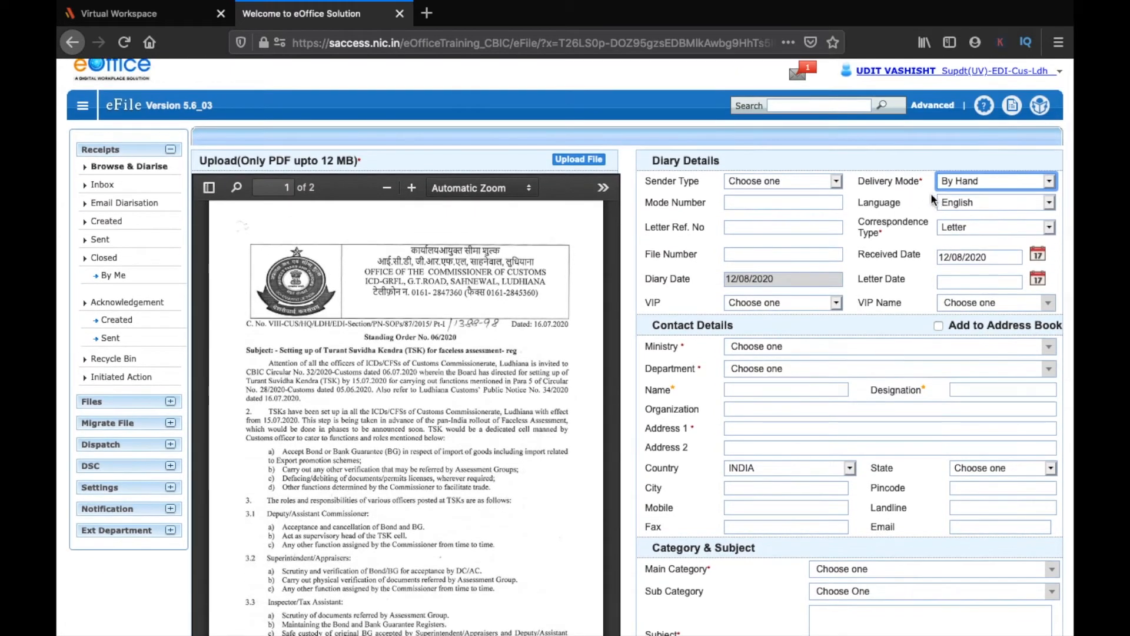
{"action": "scroll", "coordinate": [910, 242], "scroll_direction": "down", "scroll_amount": 3}
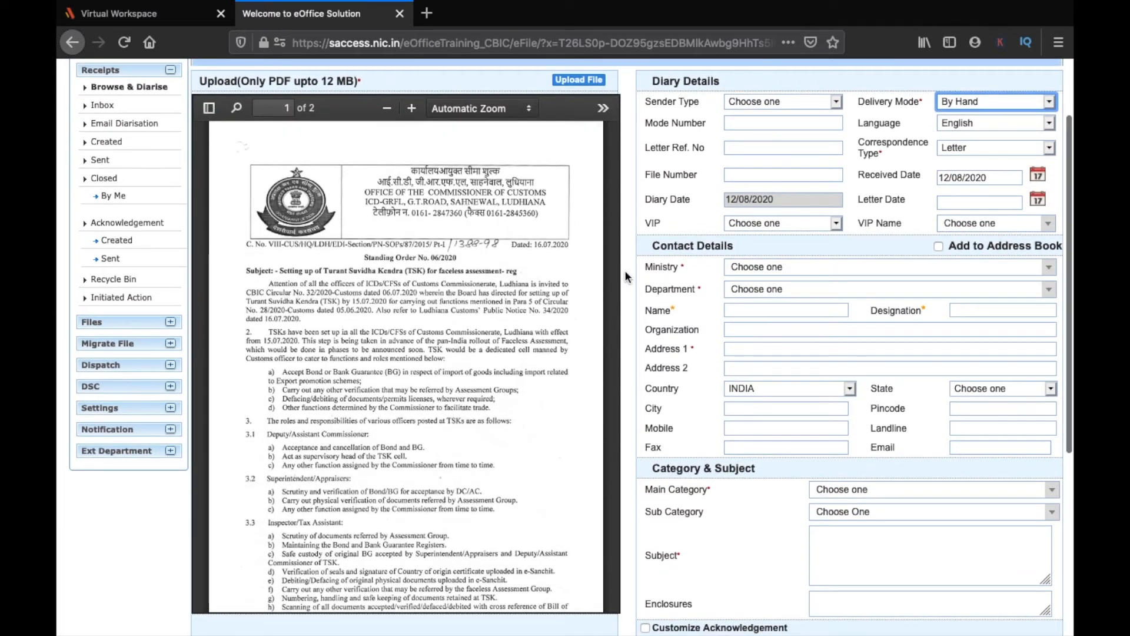
{"action": "scroll", "coordinate": [690, 357], "scroll_direction": "down", "scroll_amount": 5}
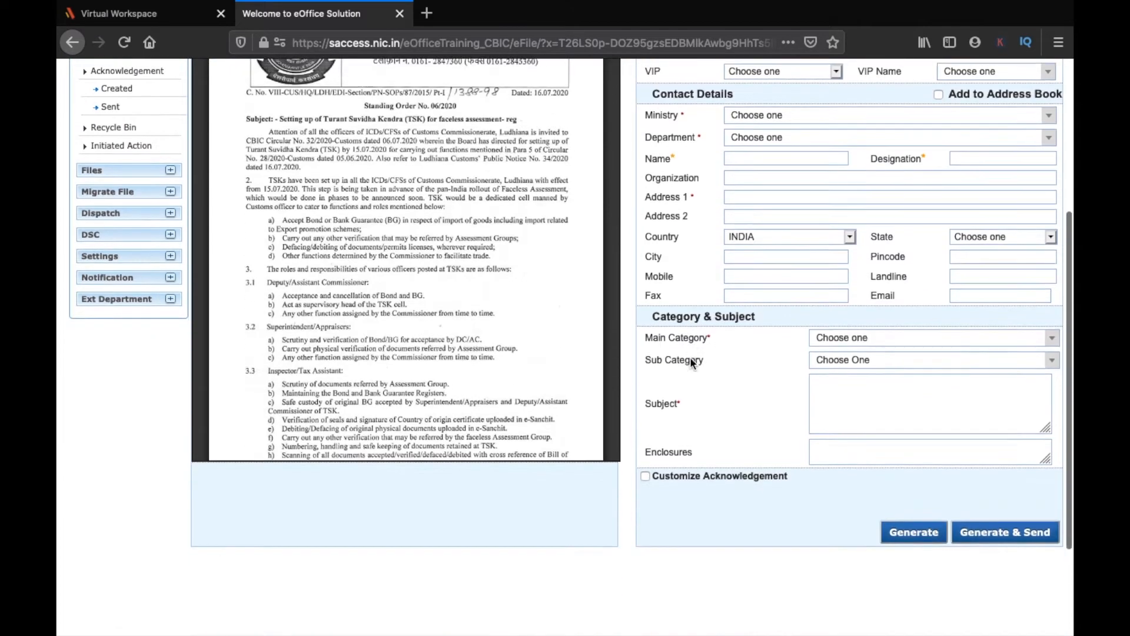
{"action": "scroll", "coordinate": [748, 264], "scroll_direction": "up", "scroll_amount": 5}
{"action": "scroll", "coordinate": [730, 382], "scroll_direction": "up", "scroll_amount": 4}
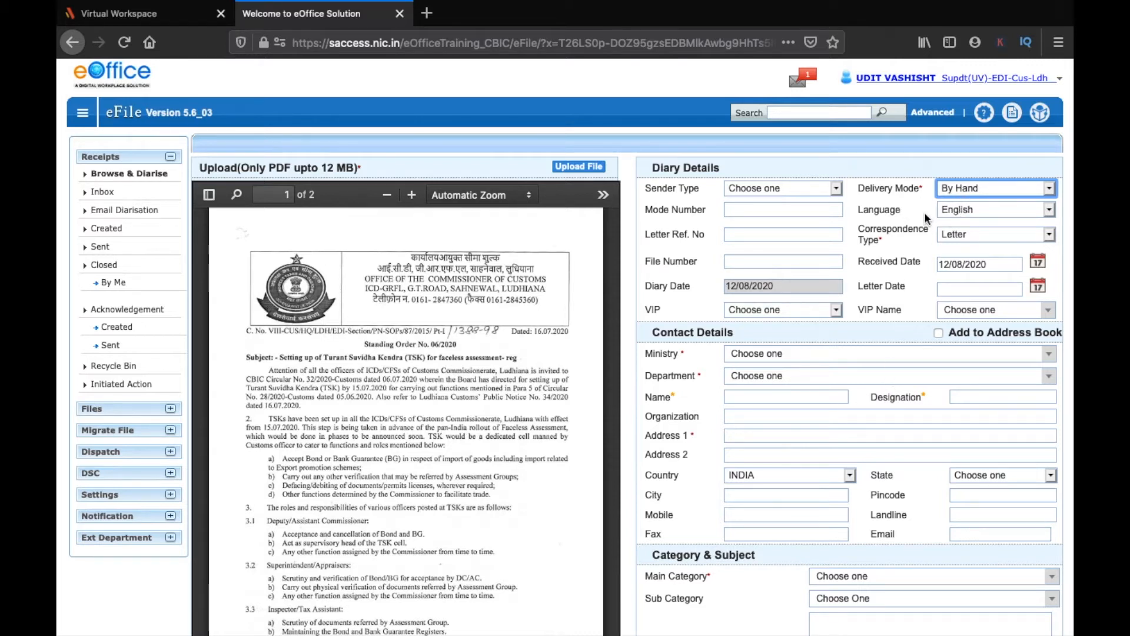
{"action": "left_click", "coordinate": [964, 232]}
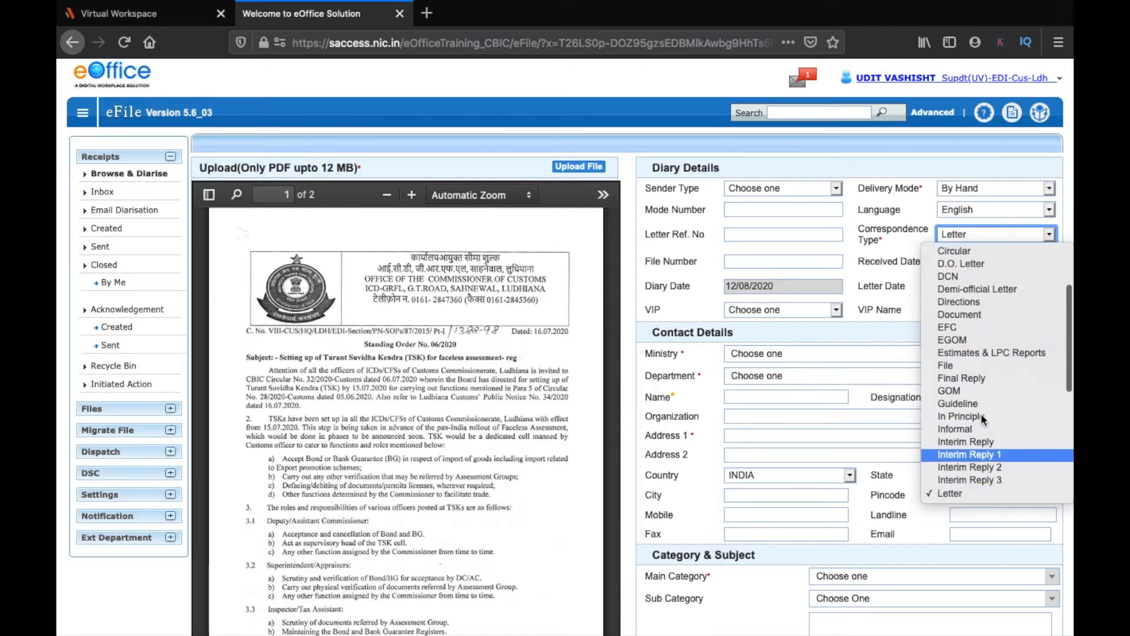
{"action": "left_click", "coordinate": [964, 236]}
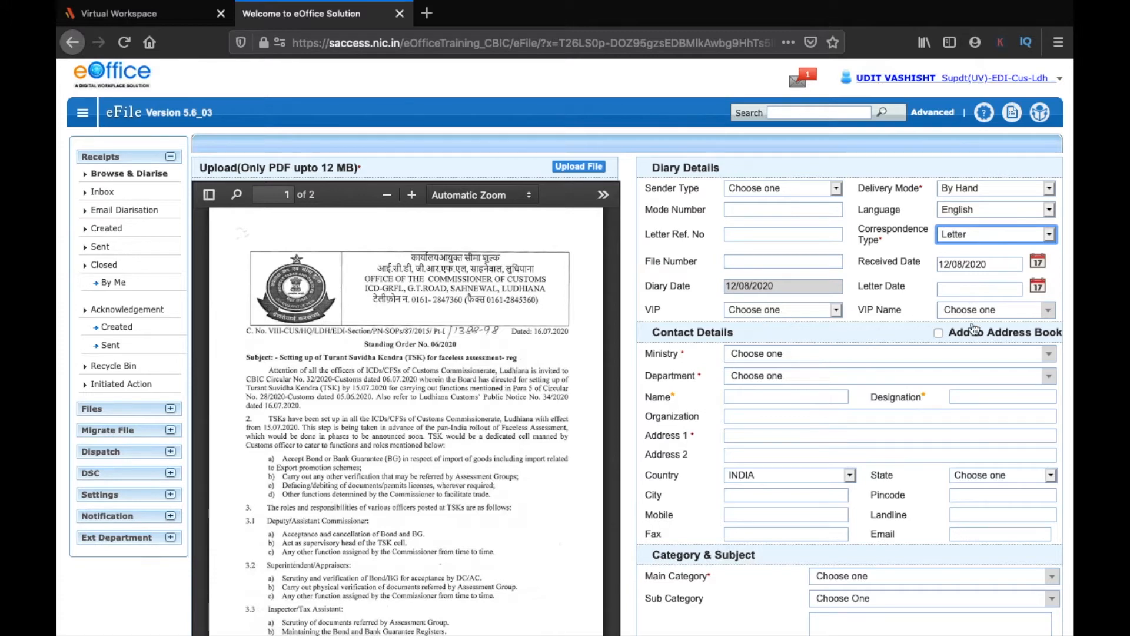
Set the contact's ministry to MINISTRY OF FINANCE and the department to DEPARTMENT OF REVENUE.
{"action": "scroll", "coordinate": [893, 336], "scroll_direction": "down", "scroll_amount": 2}
{"action": "scroll", "coordinate": [893, 336], "scroll_direction": "up", "scroll_amount": 1}
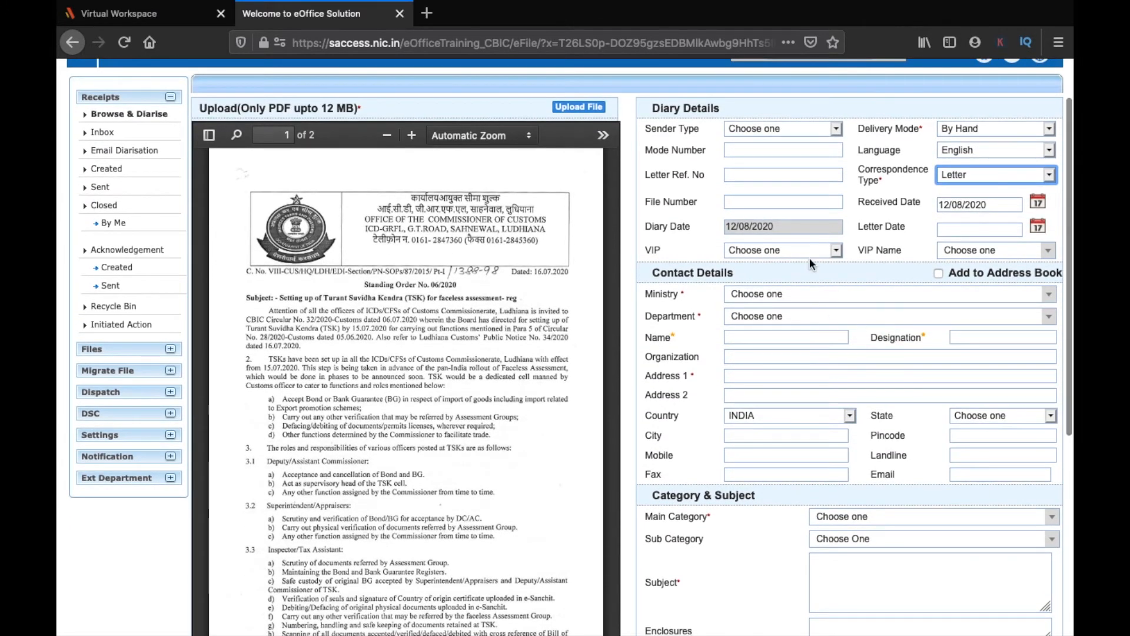
{"action": "left_click", "coordinate": [820, 294]}
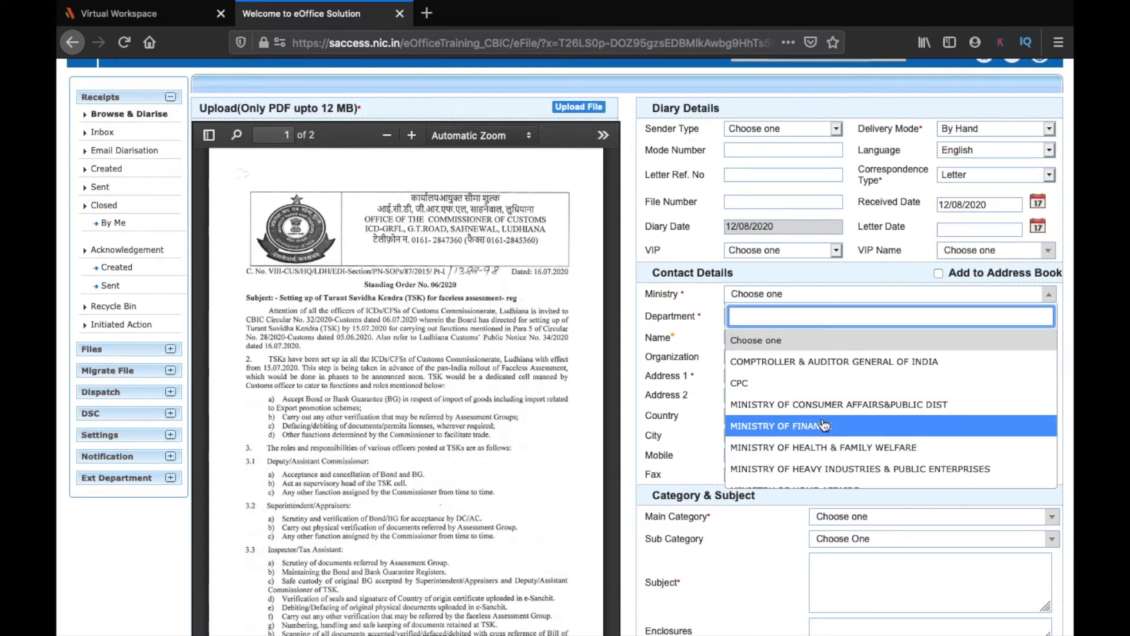
{"action": "left_click", "coordinate": [822, 425]}
{"action": "left_click", "coordinate": [803, 316]}
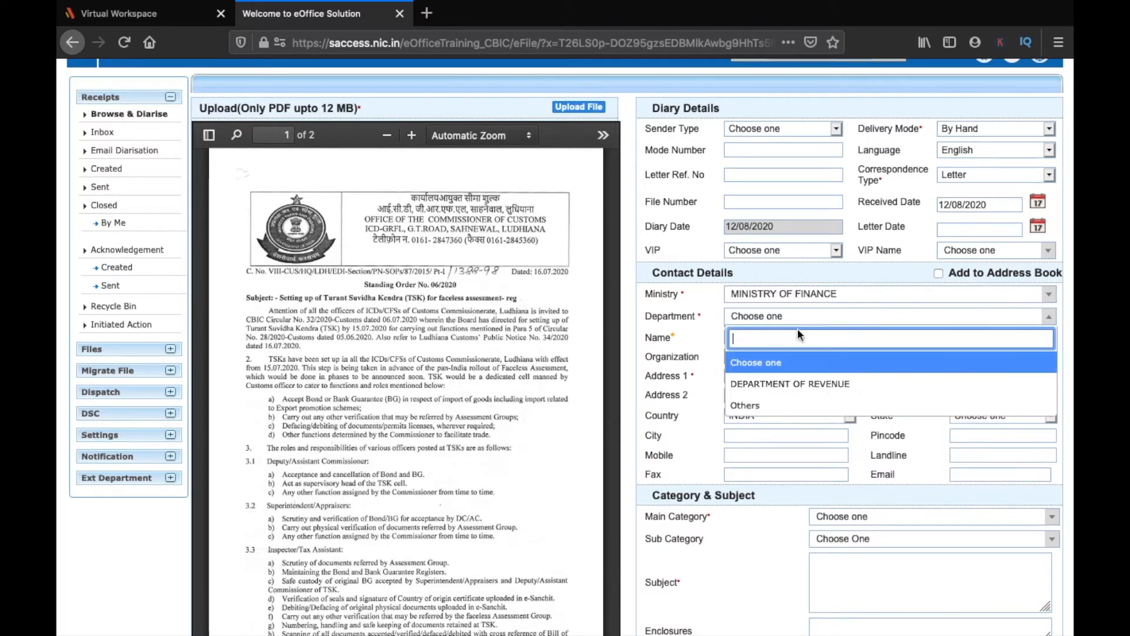
{"action": "left_click", "coordinate": [818, 386]}
Set the contact's designation to Superintendent and enter the contact's office address in Address 1.
{"action": "left_click", "coordinate": [980, 336]}
{"action": "type", "text": "Sup"}
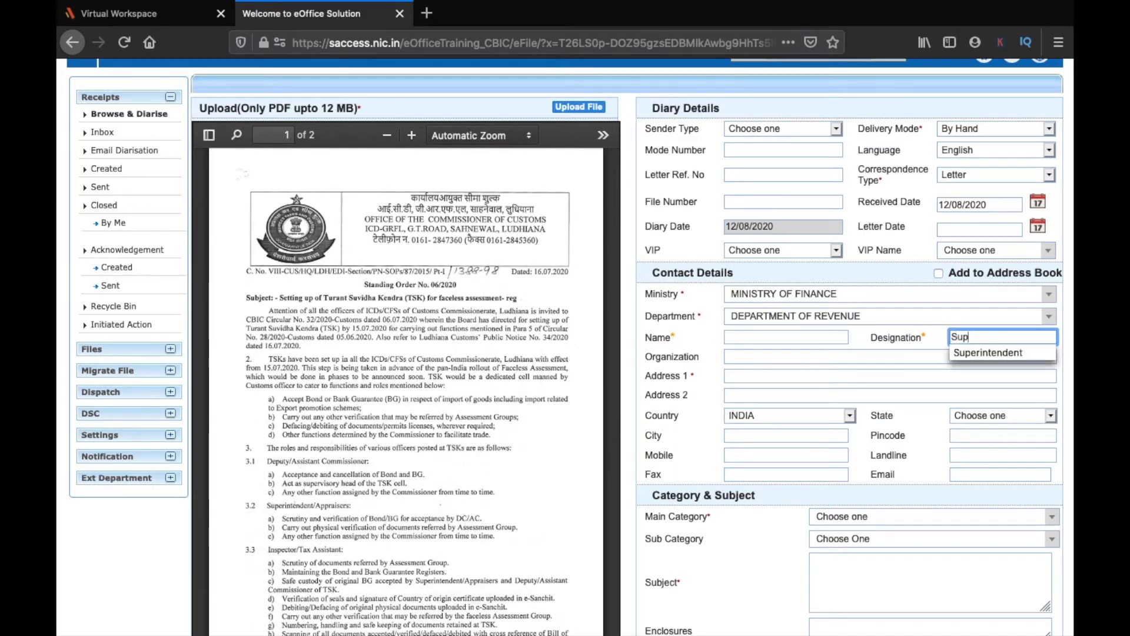
{"action": "left_click", "coordinate": [988, 358]}
{"action": "left_click", "coordinate": [740, 377]}
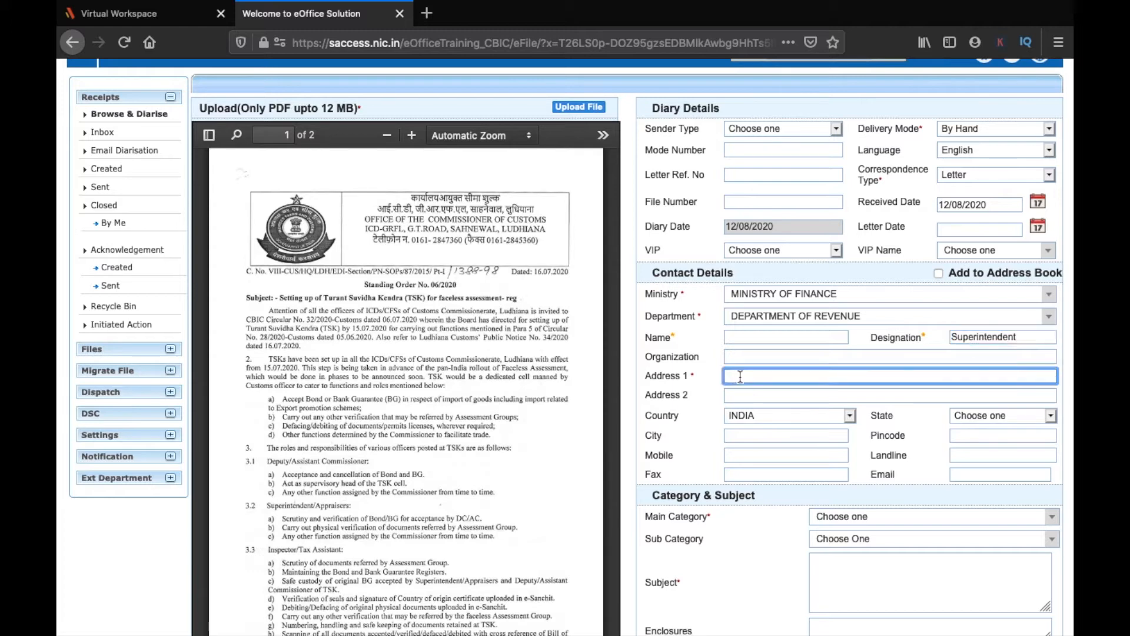
{"action": "type", "text": "CCPU Delhi"}
Set the receipt's main category to ACR and its sub category to GPF Advance.
{"action": "scroll", "coordinate": [917, 397], "scroll_direction": "down", "scroll_amount": 2}
{"action": "left_click", "coordinate": [967, 352]}
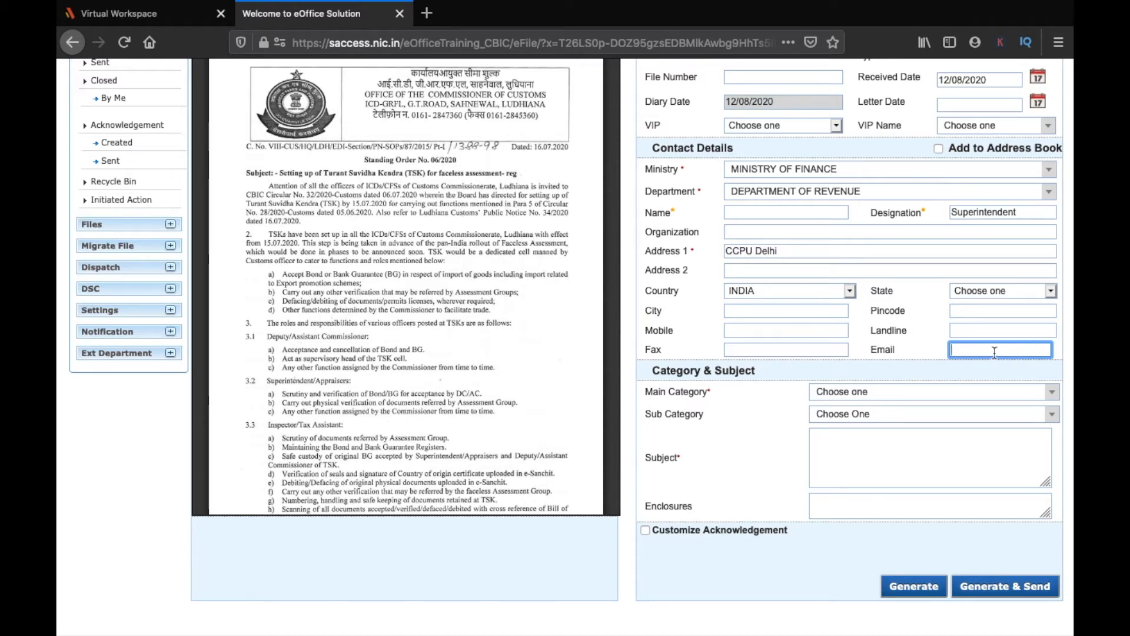
{"action": "scroll", "coordinate": [961, 397], "scroll_direction": "down", "scroll_amount": 3}
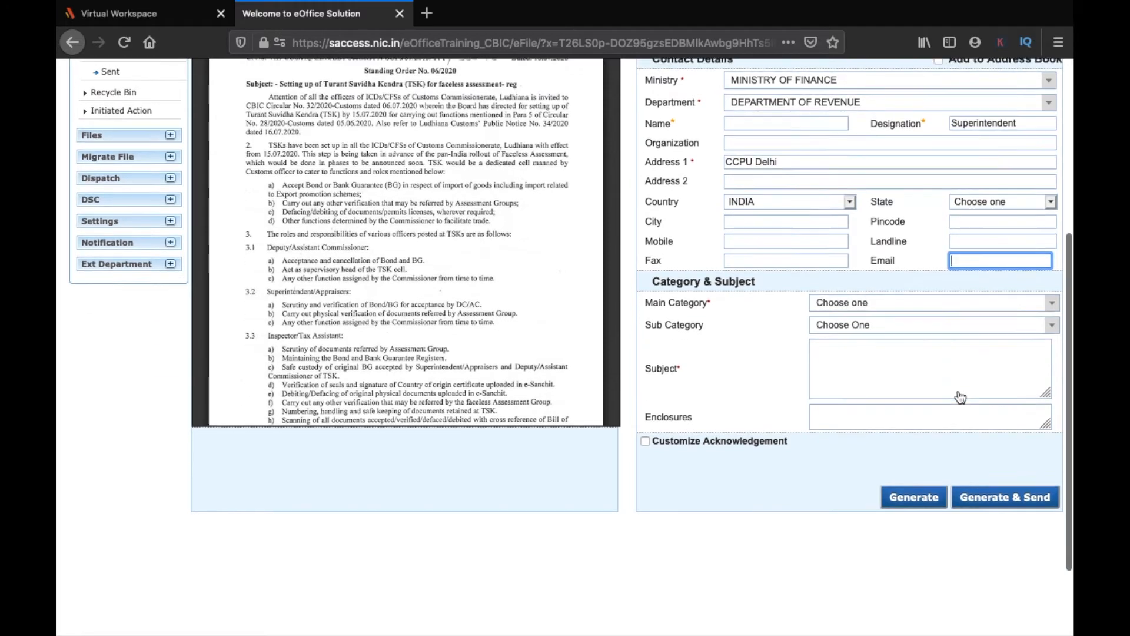
{"action": "scroll", "coordinate": [961, 397], "scroll_direction": "down", "scroll_amount": 1}
{"action": "left_click", "coordinate": [863, 273]}
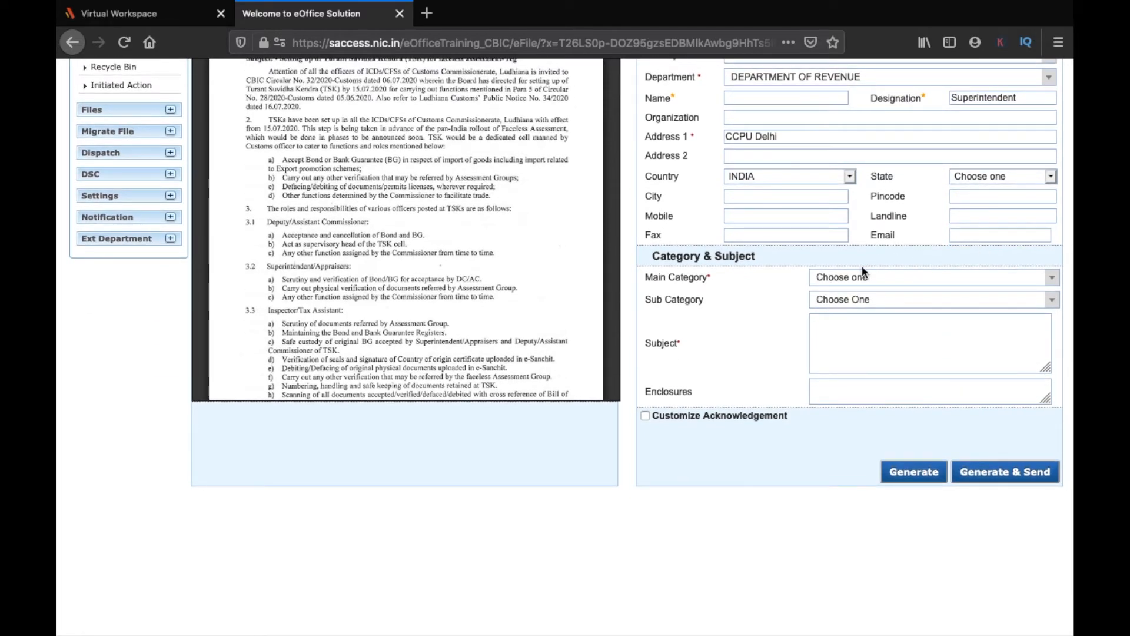
{"action": "left_click", "coordinate": [864, 277]}
{"action": "left_click", "coordinate": [864, 345]}
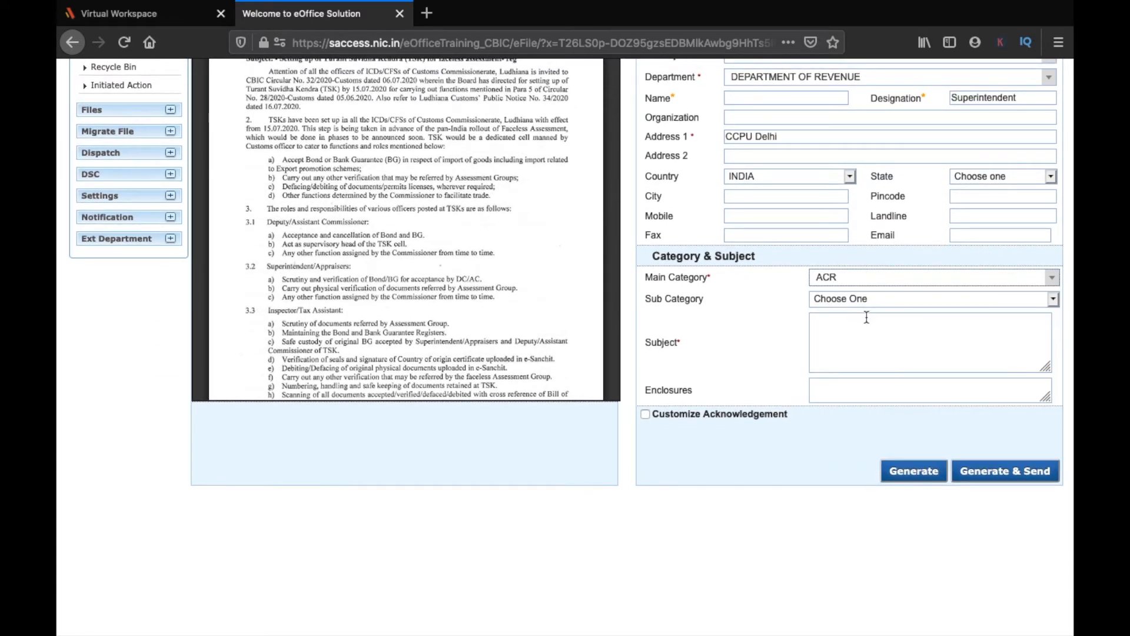
Enter "Setting up TSKs" as the receipt's subject and generate the receipt without sending it.
{"action": "left_click", "coordinate": [864, 340]}
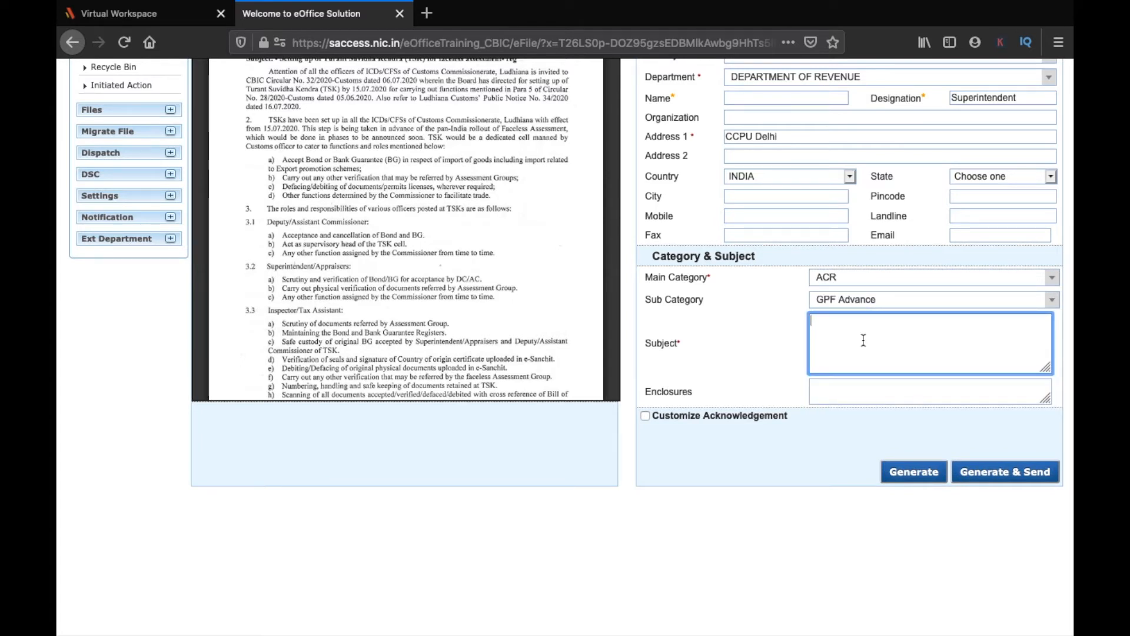
{"action": "type", "text": "Setting up"}
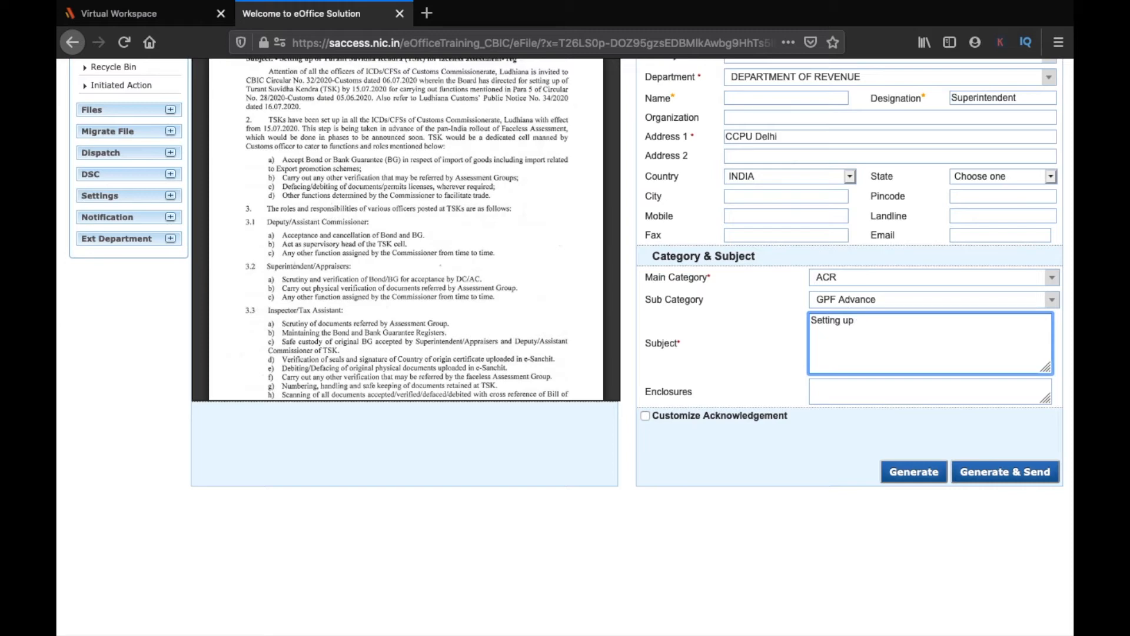
{"action": "type", "text": " TSKs"}
{"action": "scroll", "coordinate": [917, 476], "scroll_direction": "up", "scroll_amount": 1}
{"action": "scroll", "coordinate": [917, 476], "scroll_direction": "down", "scroll_amount": 2}
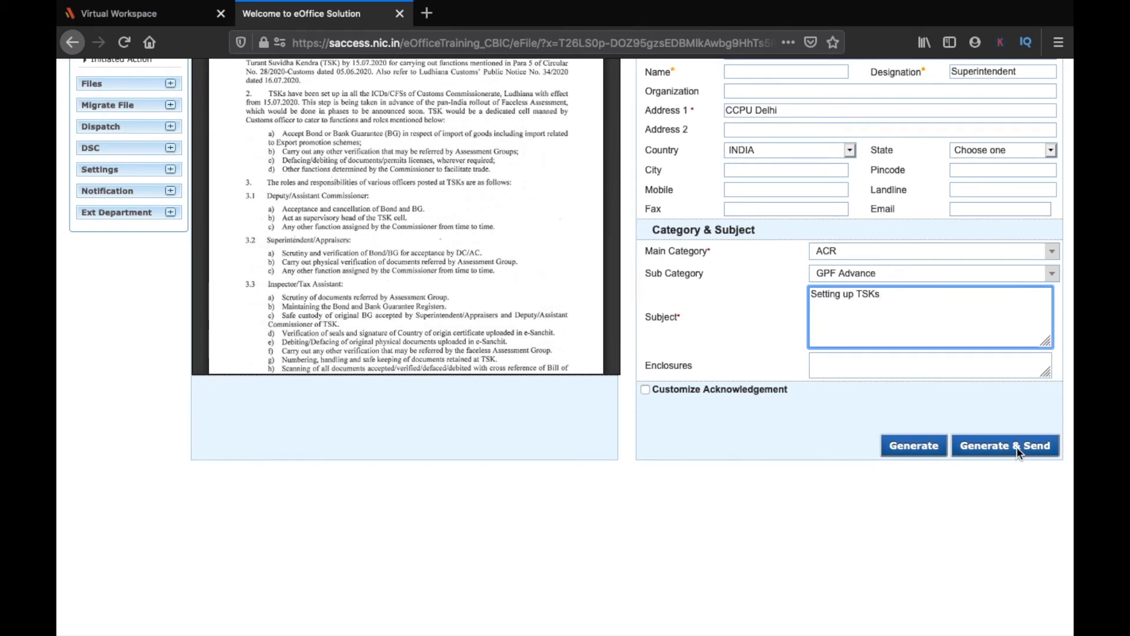
{"action": "scroll", "coordinate": [1017, 447], "scroll_direction": "up", "scroll_amount": 2}
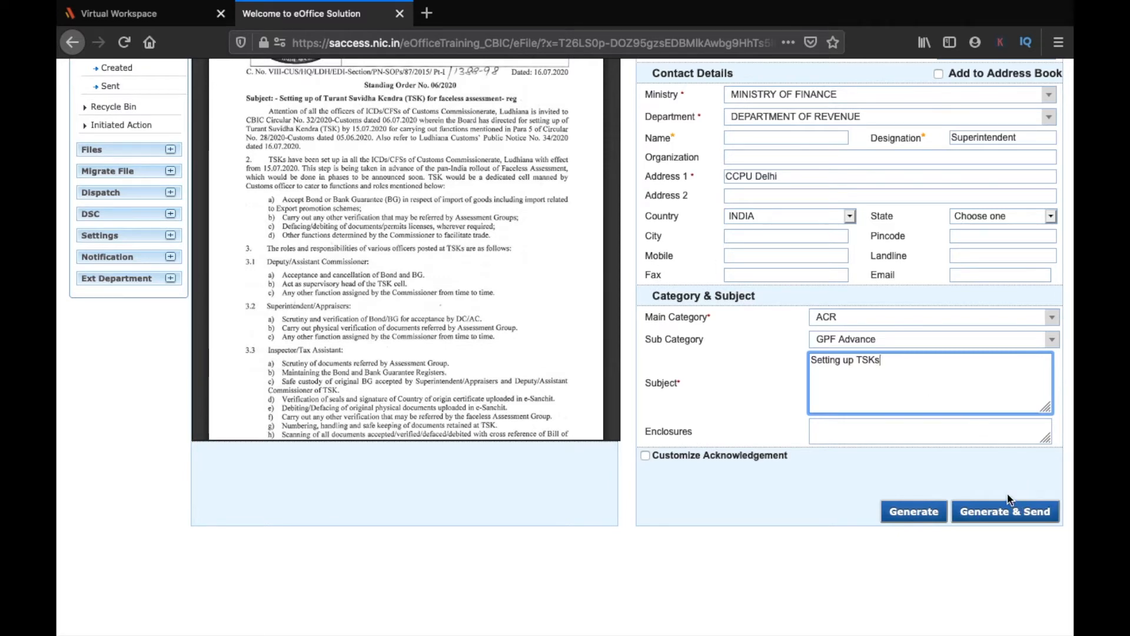
{"action": "scroll", "coordinate": [953, 451], "scroll_direction": "up", "scroll_amount": 3}
{"action": "scroll", "coordinate": [1001, 471], "scroll_direction": "down", "scroll_amount": 4}
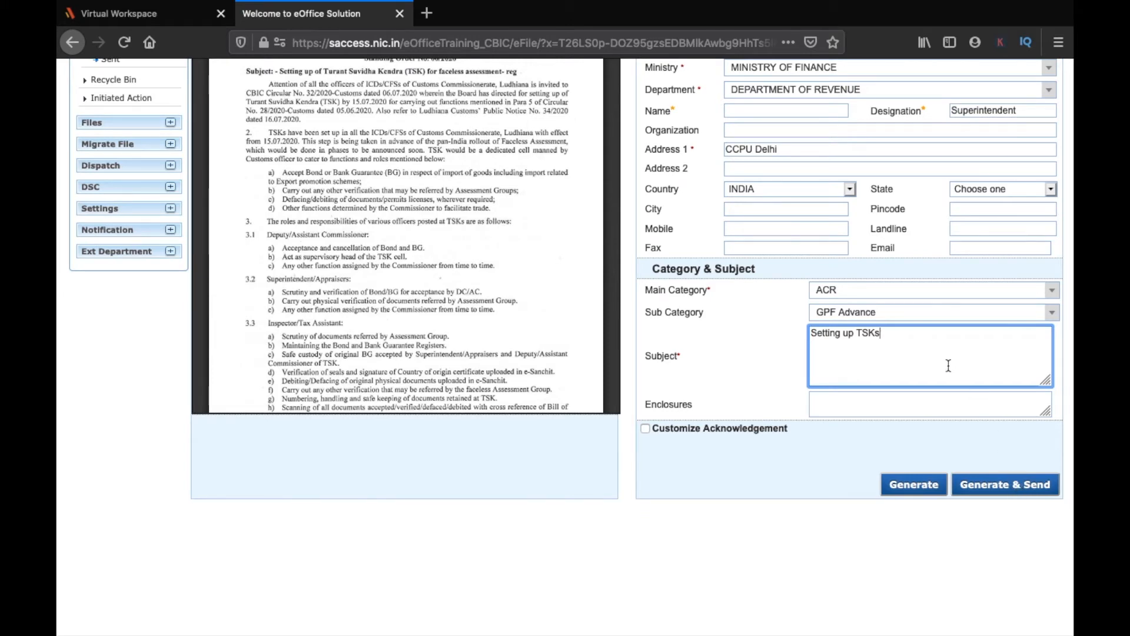
{"action": "left_click", "coordinate": [917, 491]}
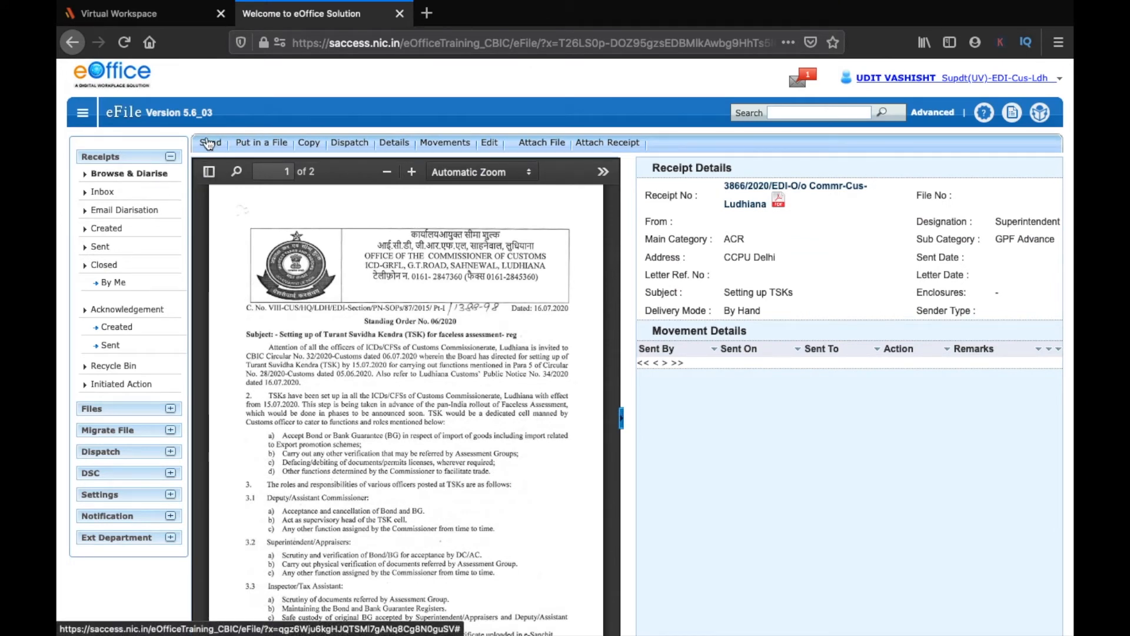
Examine the options for putting the receipt in a file, including the year filter and file creation.
{"action": "left_click", "coordinate": [261, 146]}
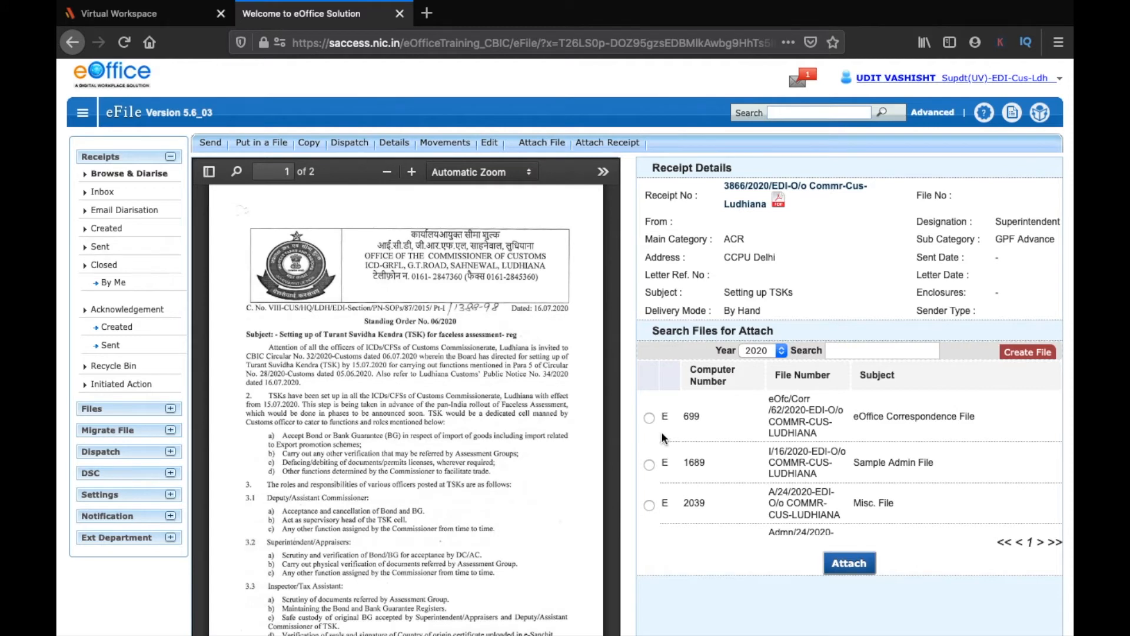
{"action": "mouse_move", "coordinate": [1025, 357]}
{"action": "left_click", "coordinate": [758, 352]}
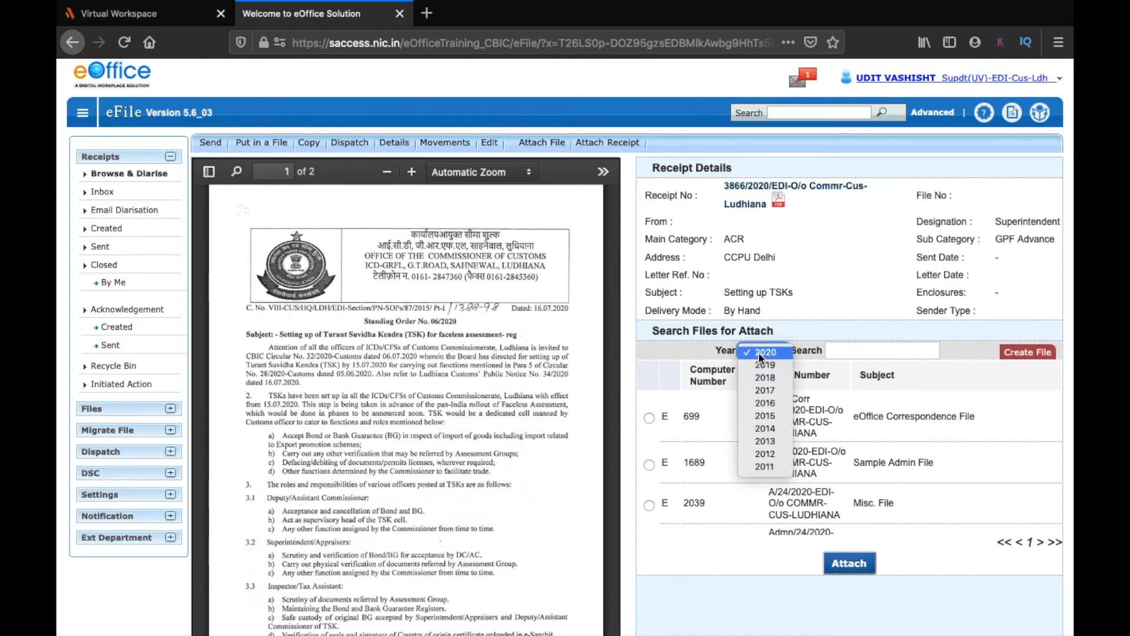
{"action": "left_click", "coordinate": [712, 553]}
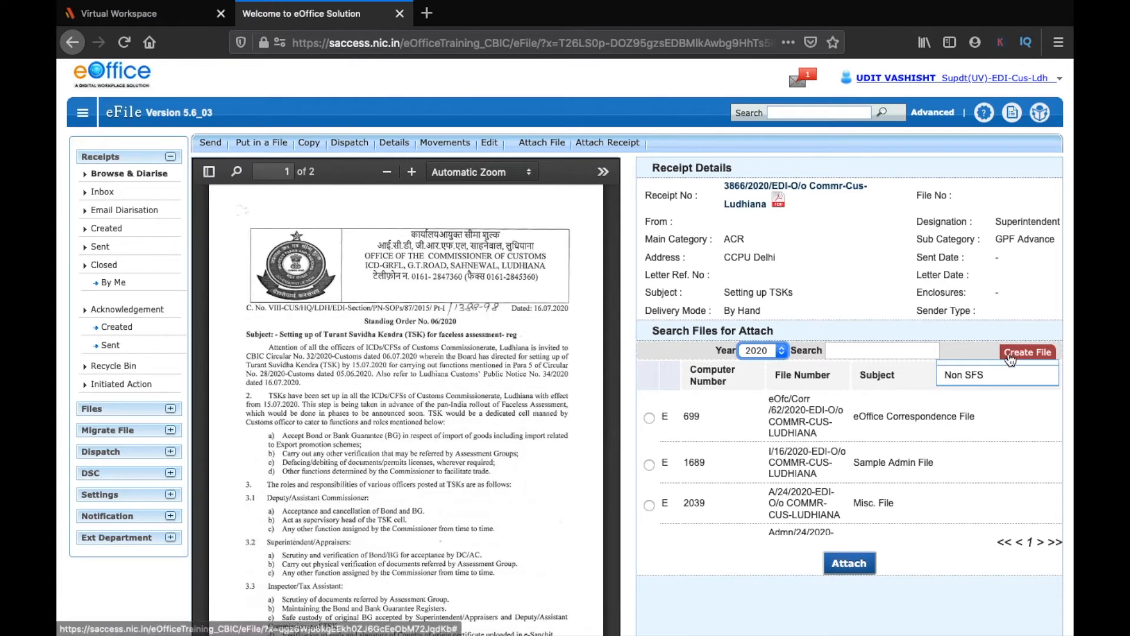
Open the generated receipt for sending and set the recipient to the EDI Branch superintendent at Customs Ludhiana.
{"action": "left_click", "coordinate": [215, 147]}
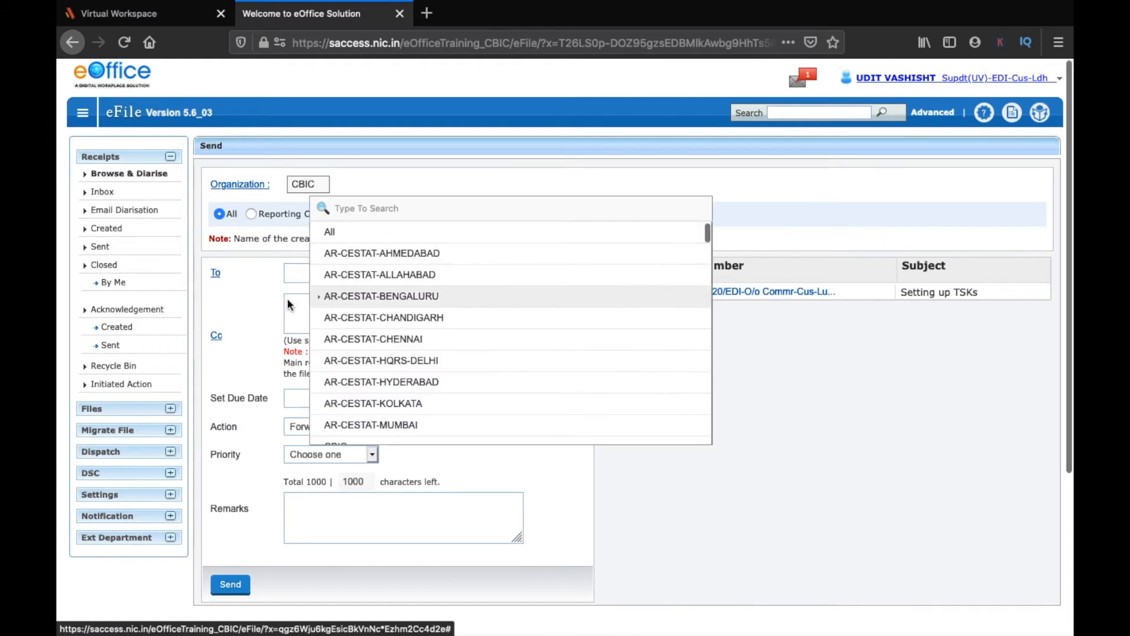
{"action": "left_click", "coordinate": [321, 277]}
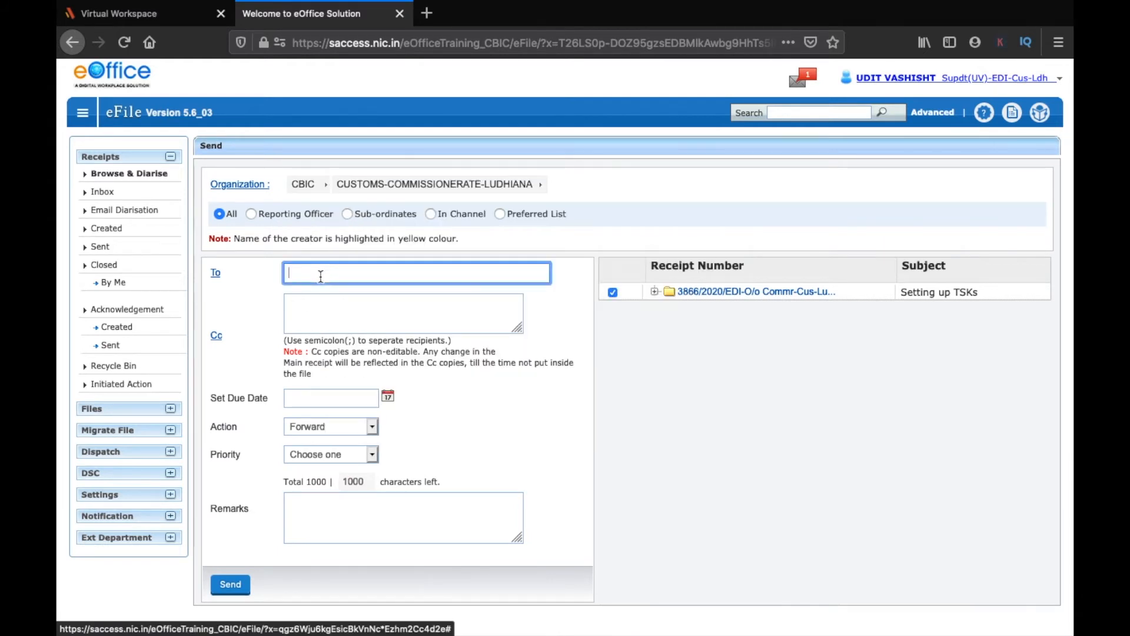
{"action": "type", "text": "Udit"}
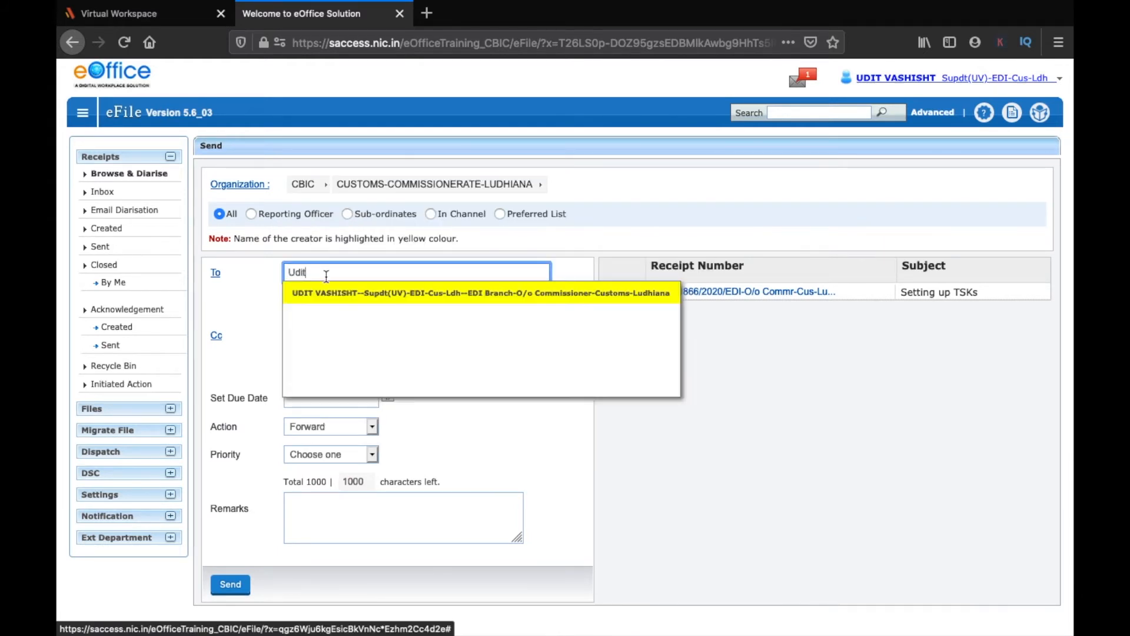
{"action": "left_click", "coordinate": [358, 291]}
{"action": "left_click", "coordinate": [332, 303]}
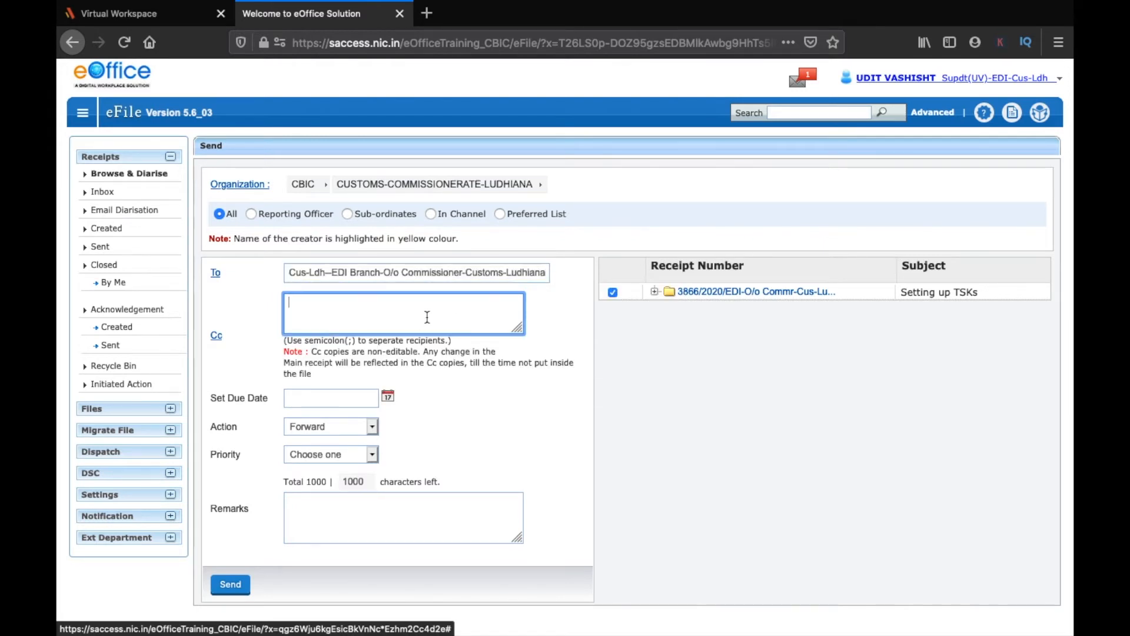
Add the EDI Branch superintendent and the Review Branch inspector at Customs Ludhiana as Cc recipients of the receipt.
{"action": "type", "text": "Neer"}
{"action": "left_click", "coordinate": [384, 337]}
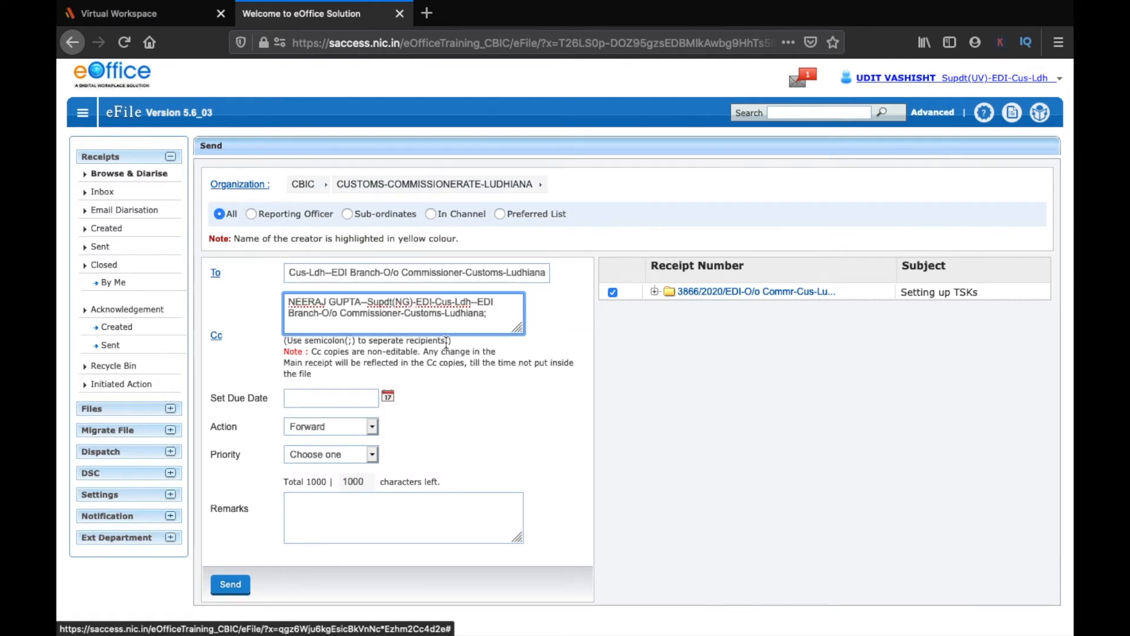
{"action": "type", "text": "ankit"}
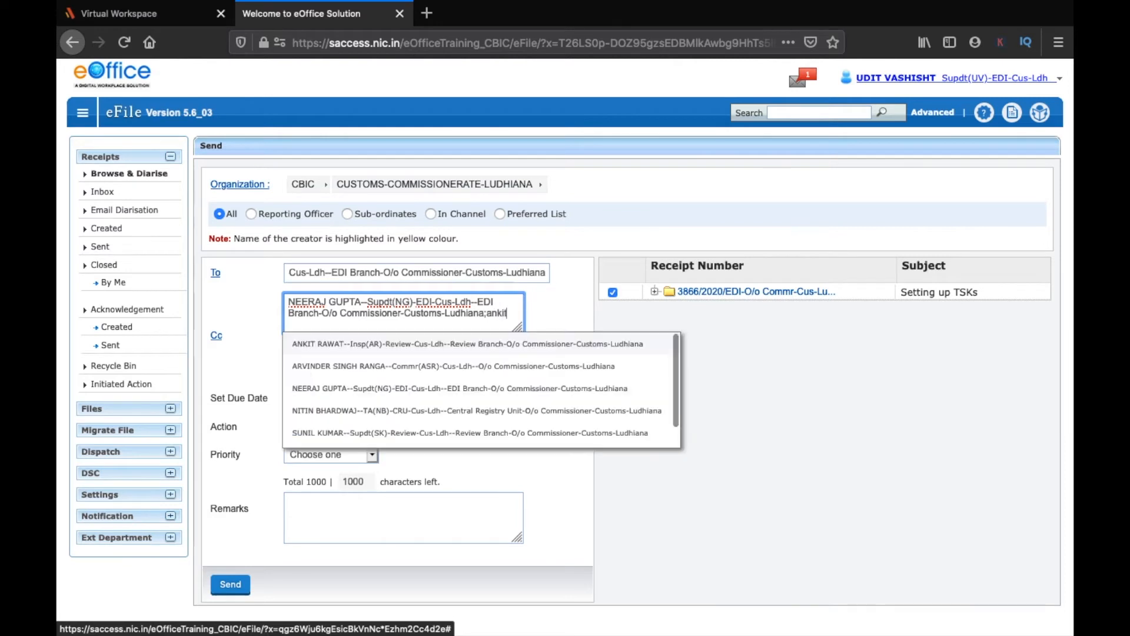
{"action": "left_click", "coordinate": [425, 346]}
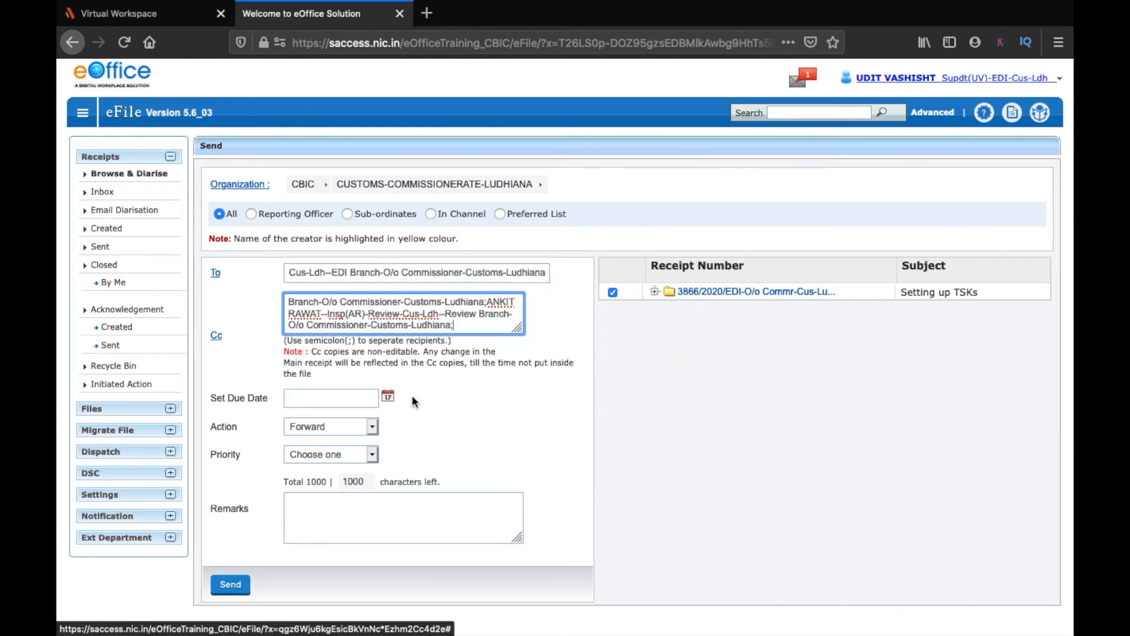
Keep the action as Forward, set the priority to Out Today, add the remark "Take action" and send the receipt.
{"action": "left_click", "coordinate": [313, 430]}
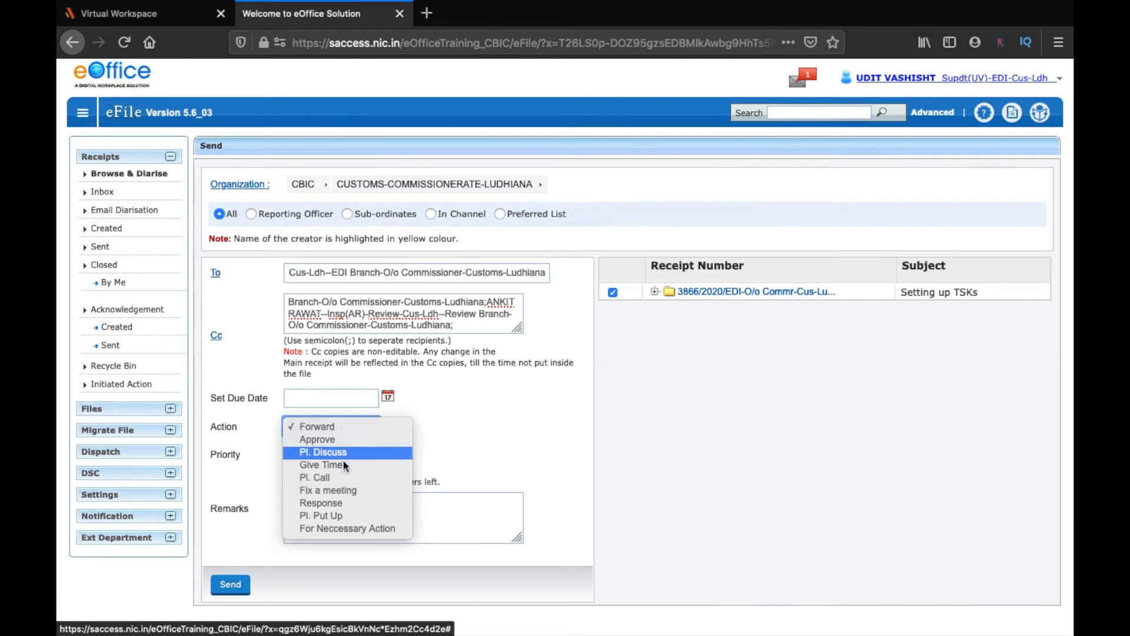
{"action": "left_click", "coordinate": [503, 452]}
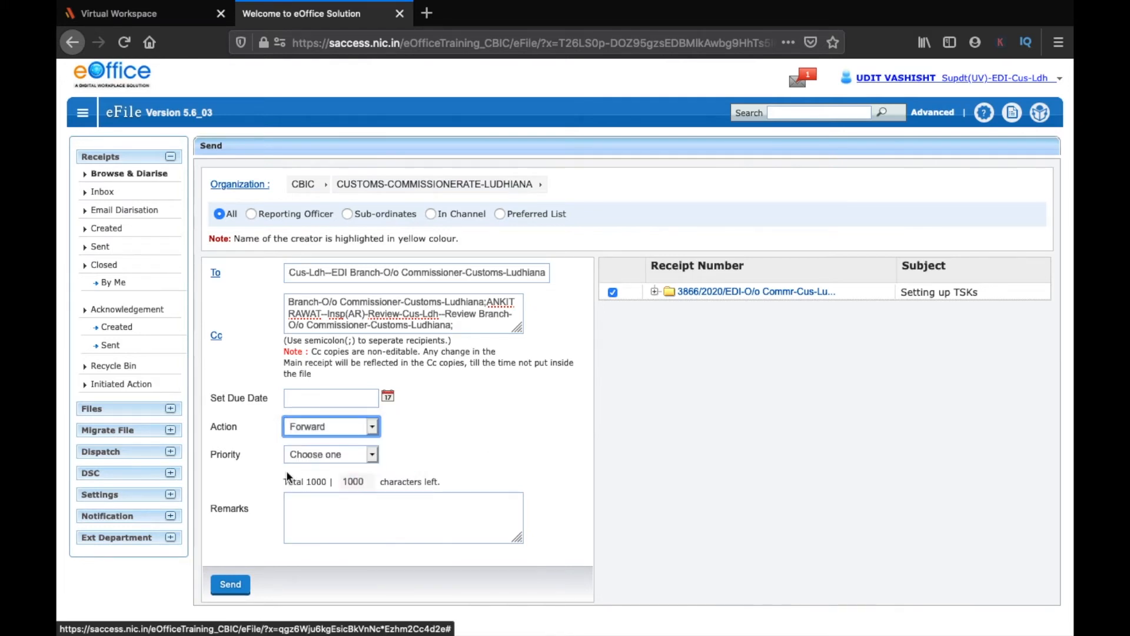
{"action": "left_click", "coordinate": [306, 456]}
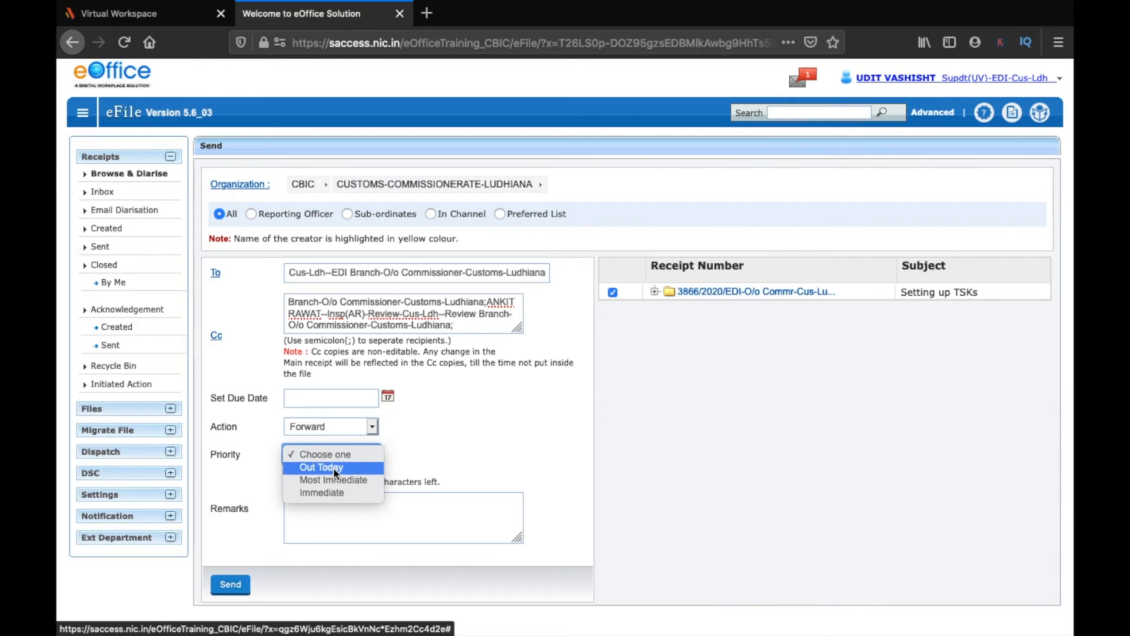
{"action": "left_click", "coordinate": [333, 469]}
{"action": "left_click", "coordinate": [323, 500]}
{"action": "type", "text": "Take action"}
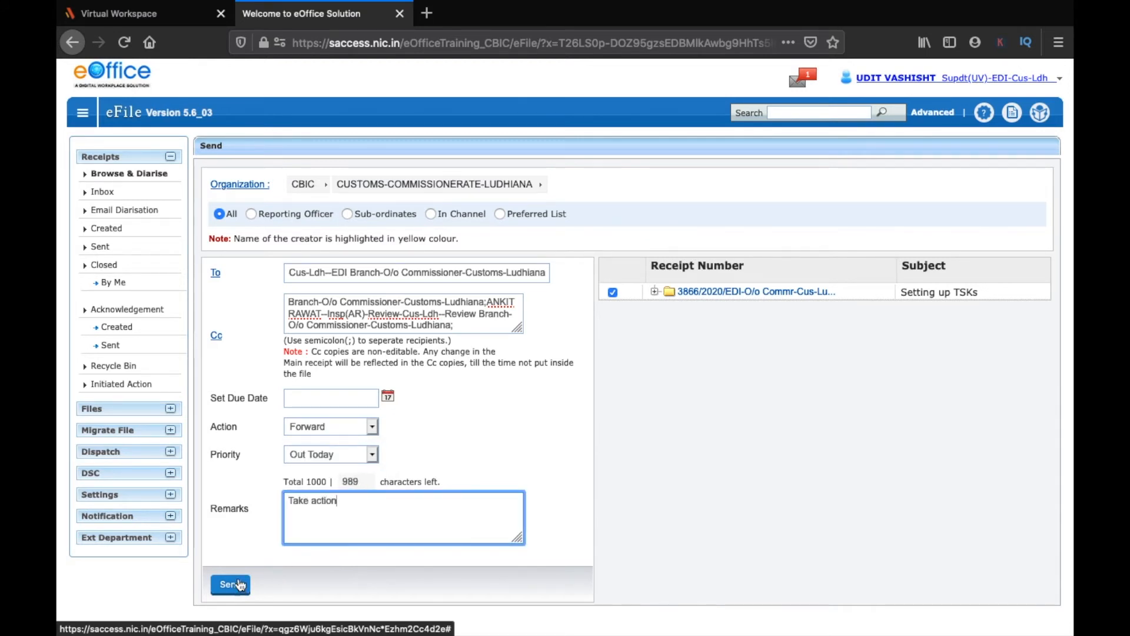
{"action": "left_click", "coordinate": [239, 584]}
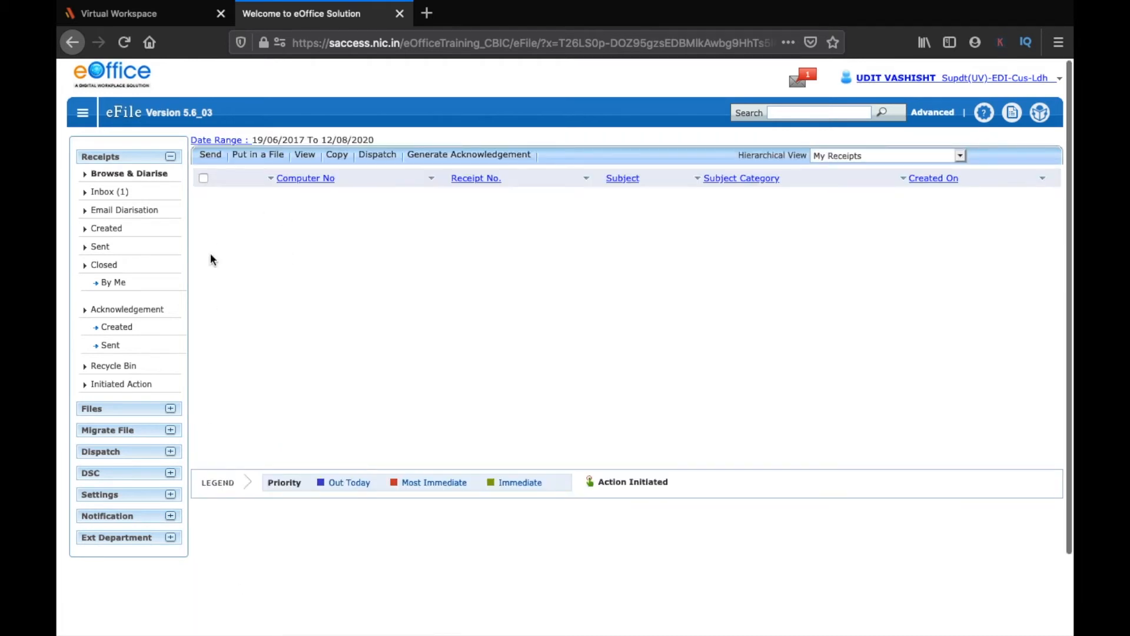
Copy the "Setting up TSKs" receipt from the receipts inbox, examine the copy's diary form, and return to the inbox without generating it.
{"action": "left_click", "coordinate": [107, 194]}
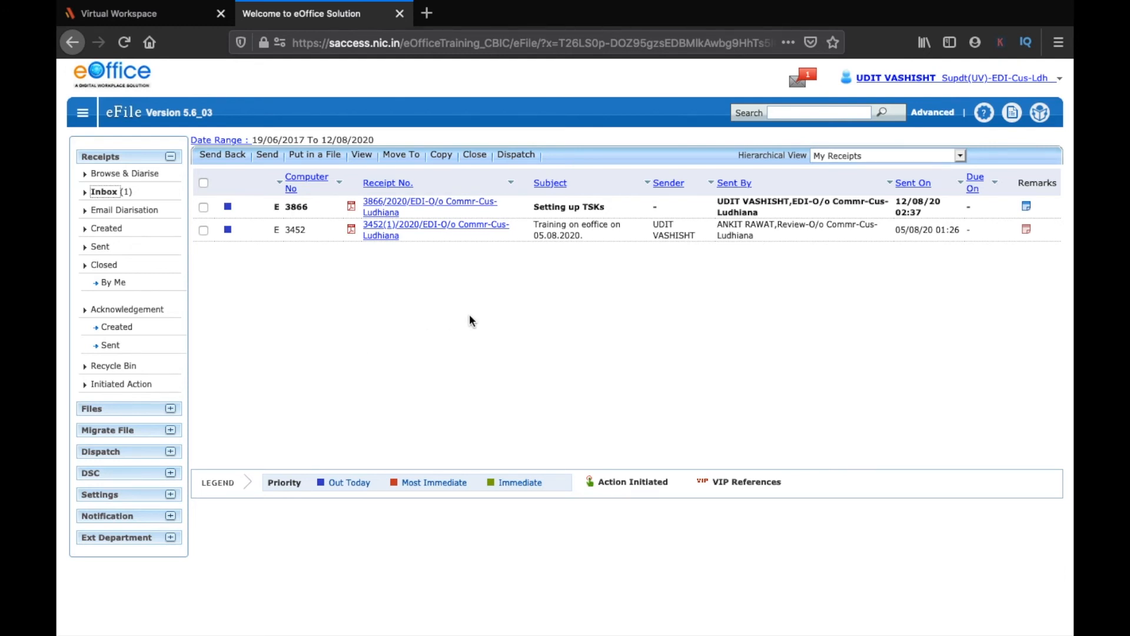
{"action": "left_click", "coordinate": [204, 208]}
{"action": "left_click", "coordinate": [412, 155]}
{"action": "left_click", "coordinate": [441, 156]}
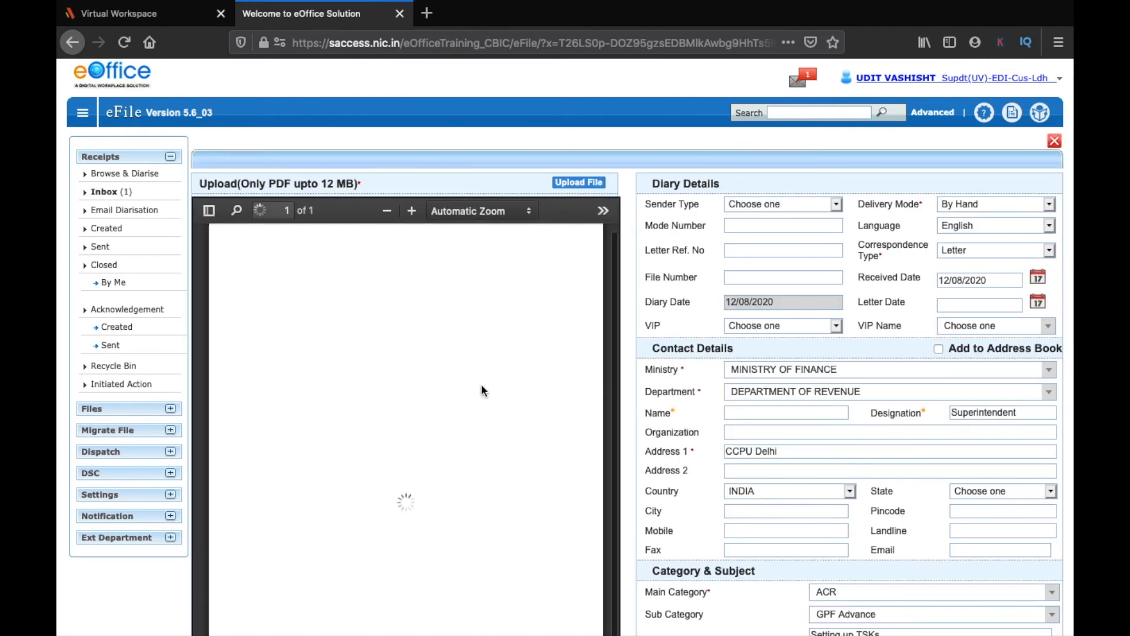
{"action": "scroll", "coordinate": [772, 551], "scroll_direction": "down", "scroll_amount": 3}
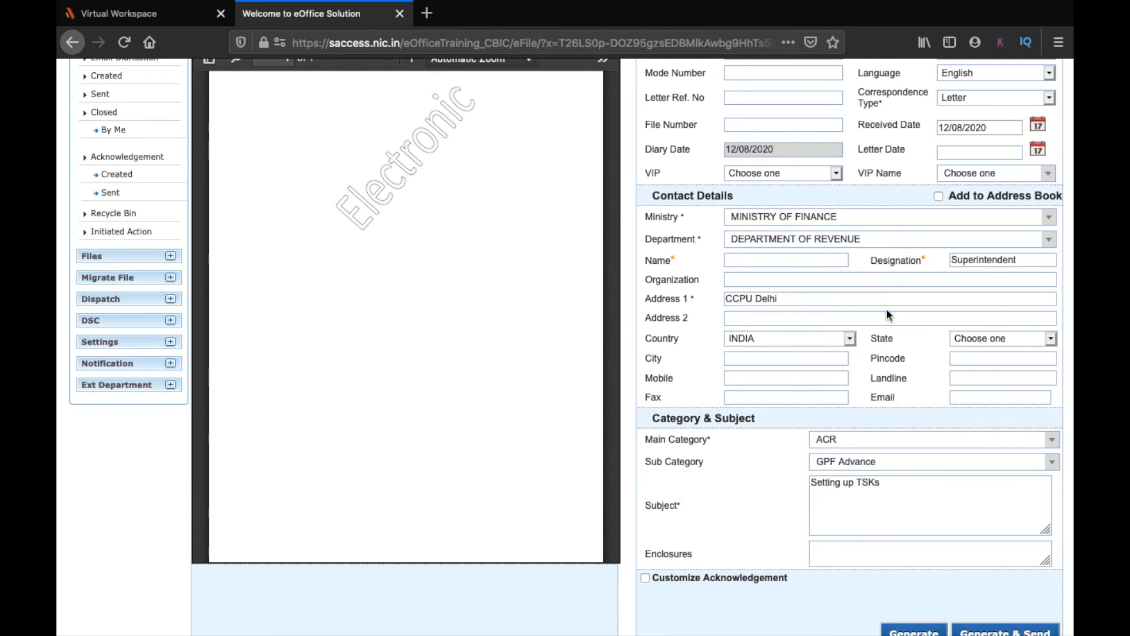
{"action": "scroll", "coordinate": [489, 266], "scroll_direction": "up", "scroll_amount": 3}
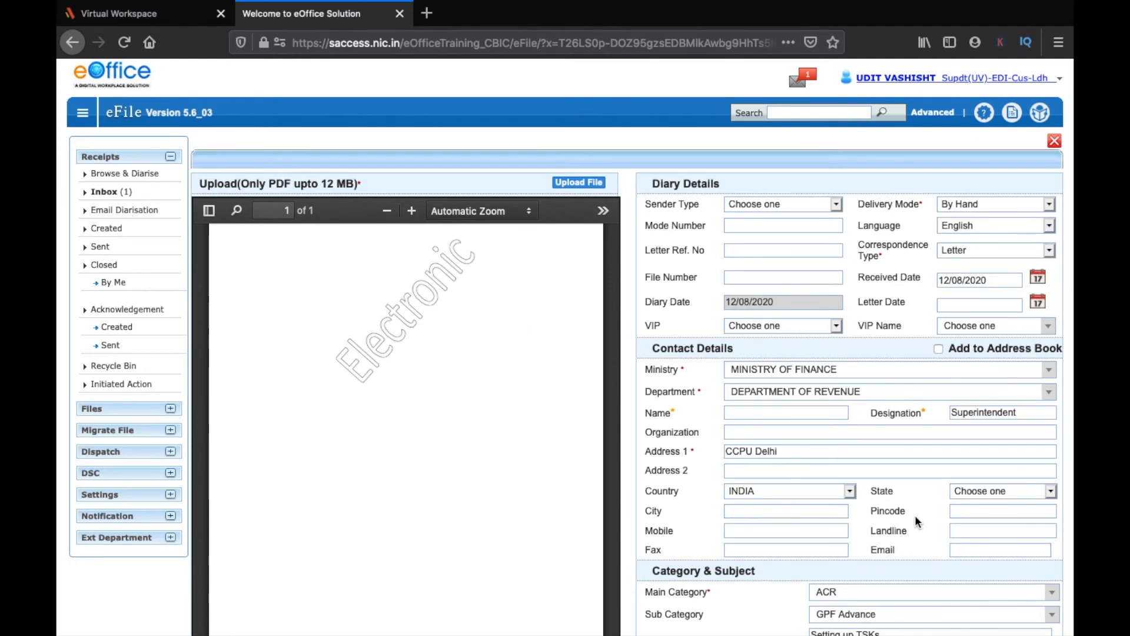
{"action": "left_click", "coordinate": [117, 197]}
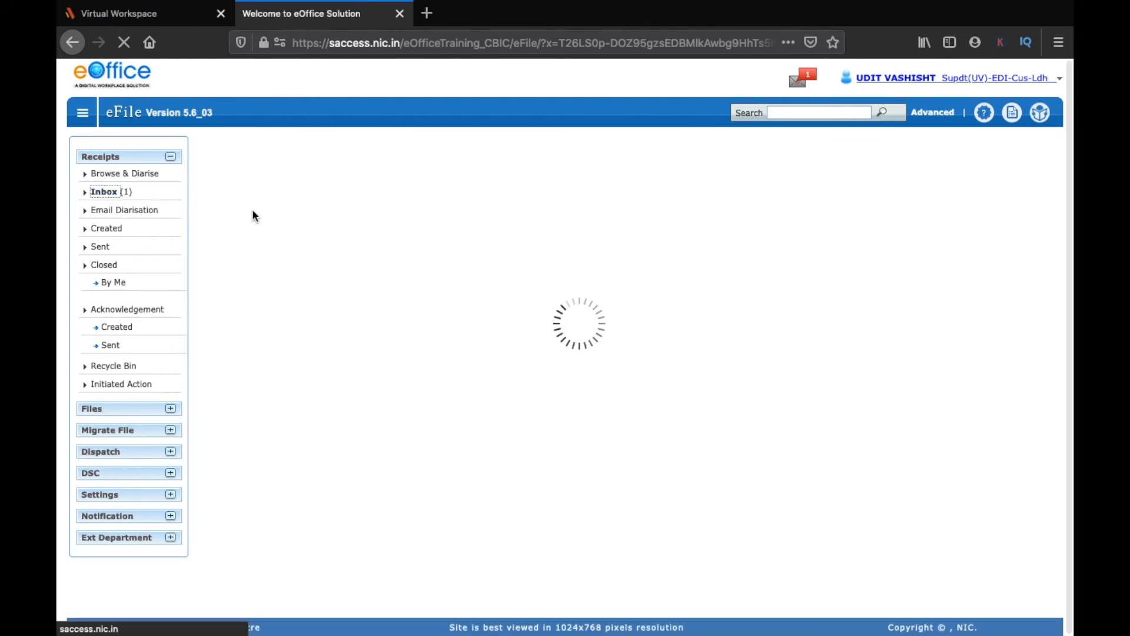
Resend the sent "Old file subject" receipt to the Review Branch inspector at Customs Ludhiana with the Forward action.
{"action": "left_click", "coordinate": [100, 248]}
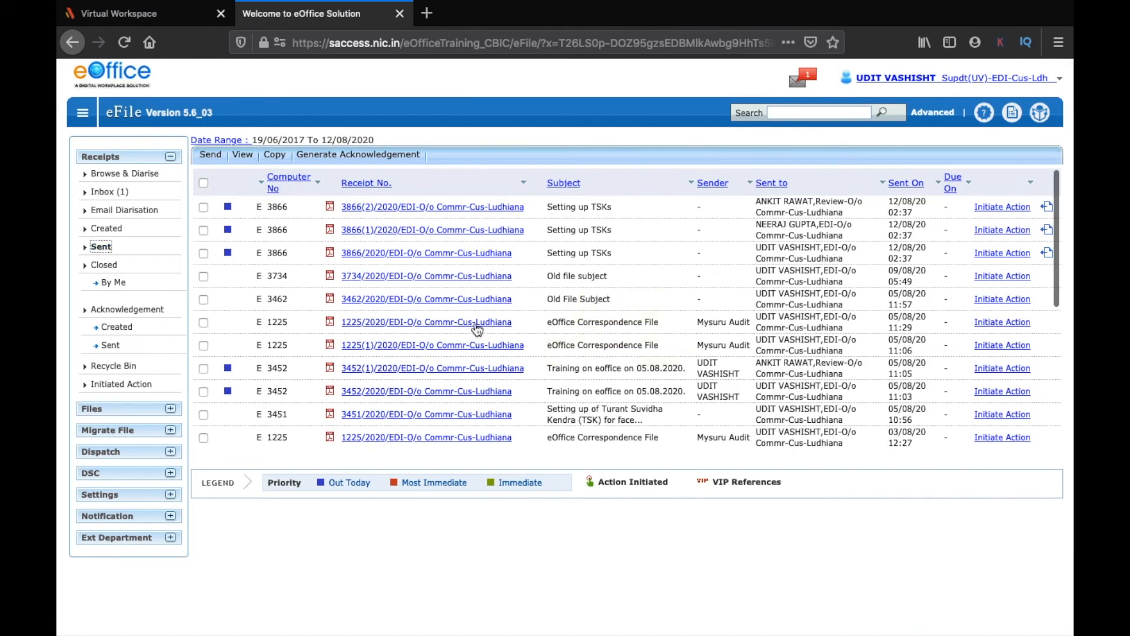
{"action": "left_click", "coordinate": [204, 276]}
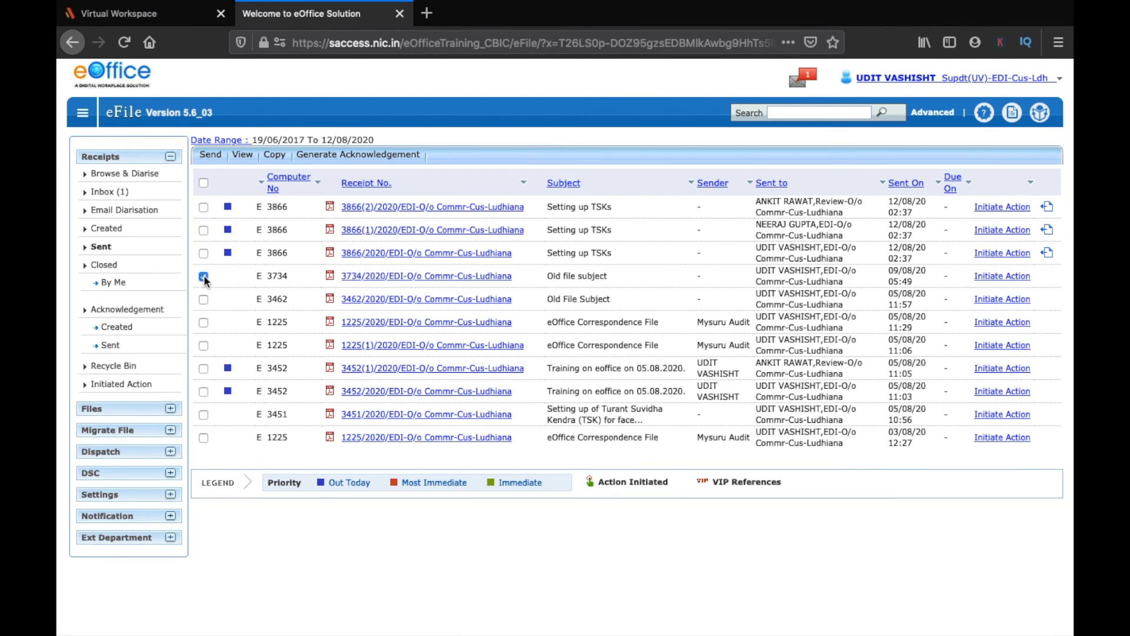
{"action": "left_click", "coordinate": [211, 159]}
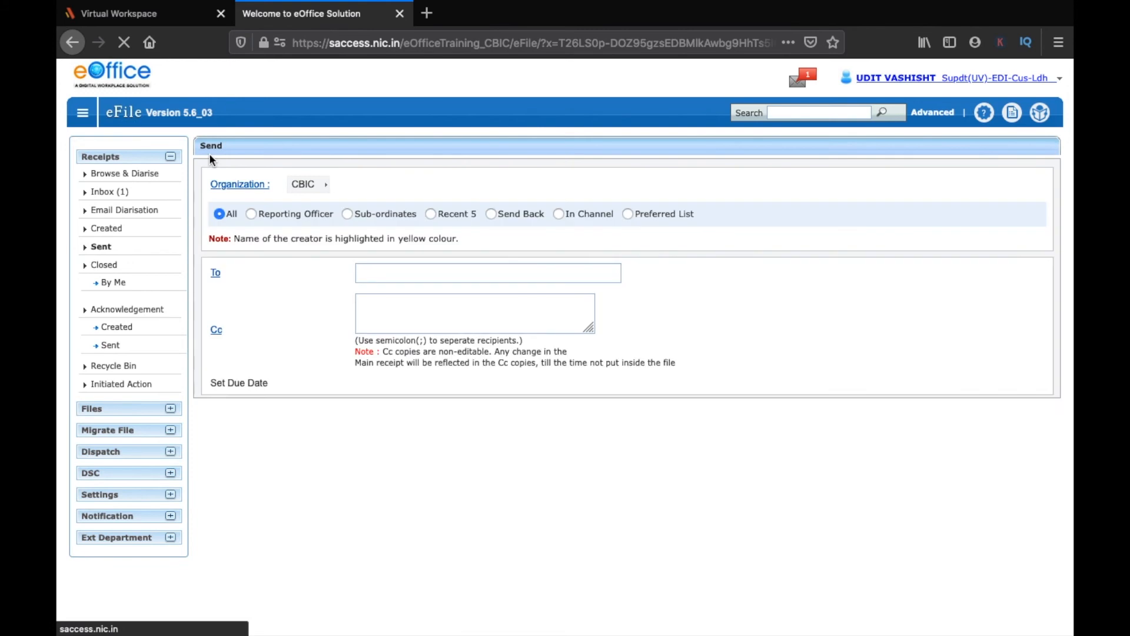
{"action": "left_click", "coordinate": [326, 272]}
{"action": "type", "text": "ankit"}
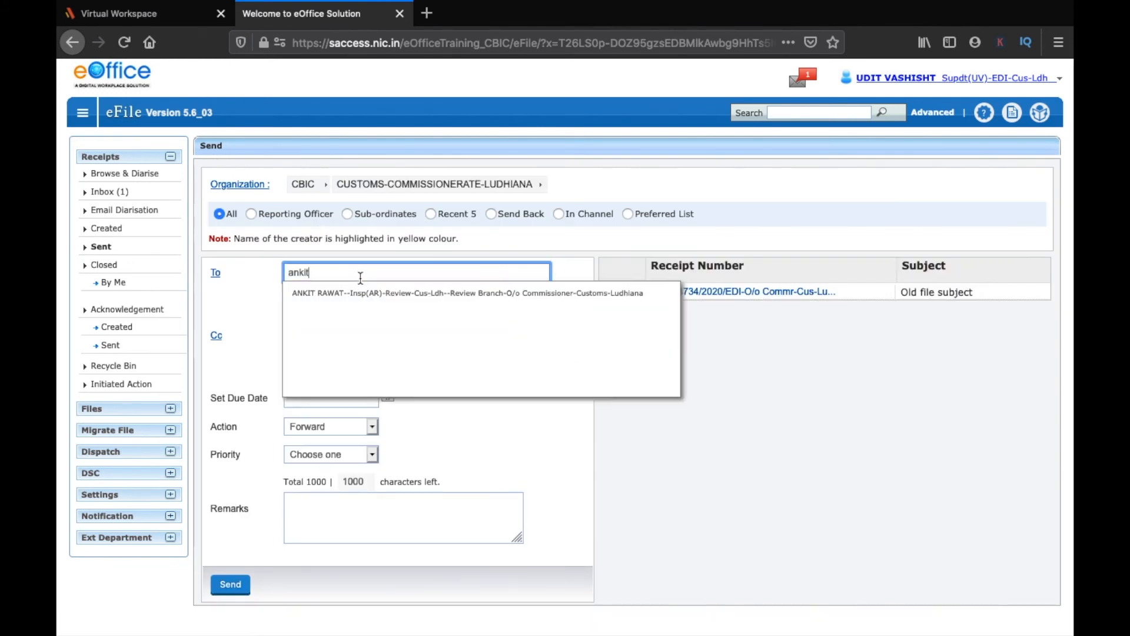
{"action": "left_click", "coordinate": [354, 286]}
{"action": "left_click", "coordinate": [233, 587]}
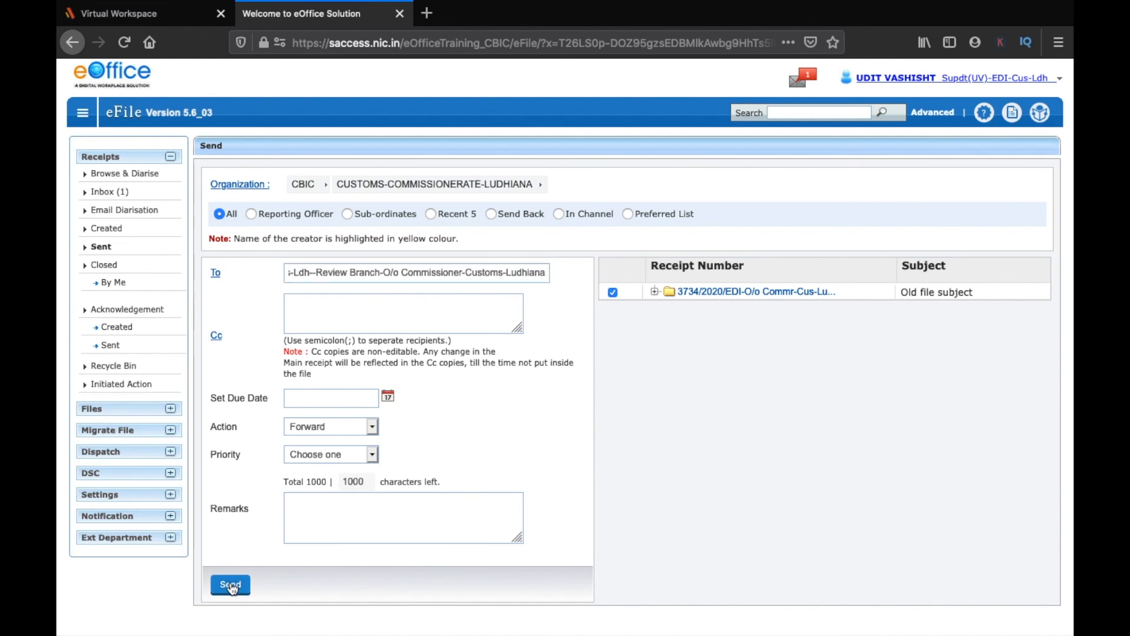